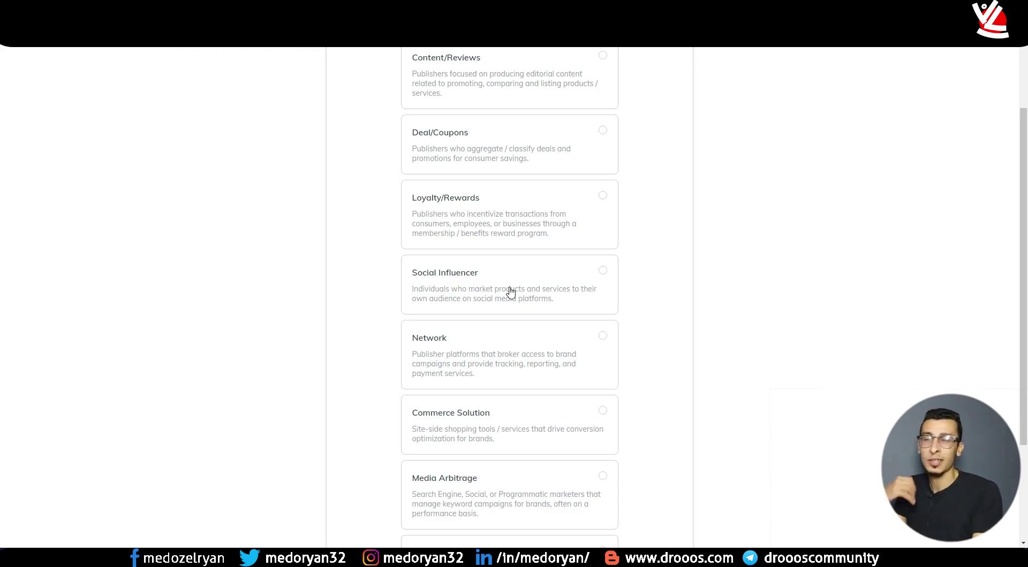
- Pick Social Influencer as the primary business model and continue to the promotion methods step
{"action": "left_click", "coordinate": [471, 275]}
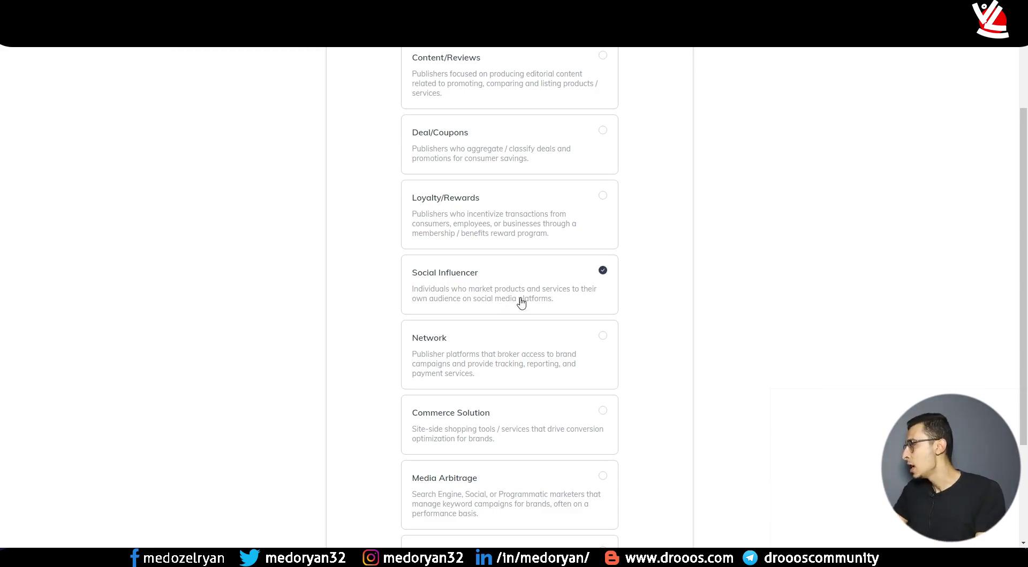
{"action": "scroll", "coordinate": [460, 289], "scroll_direction": "up", "scroll_amount": 2}
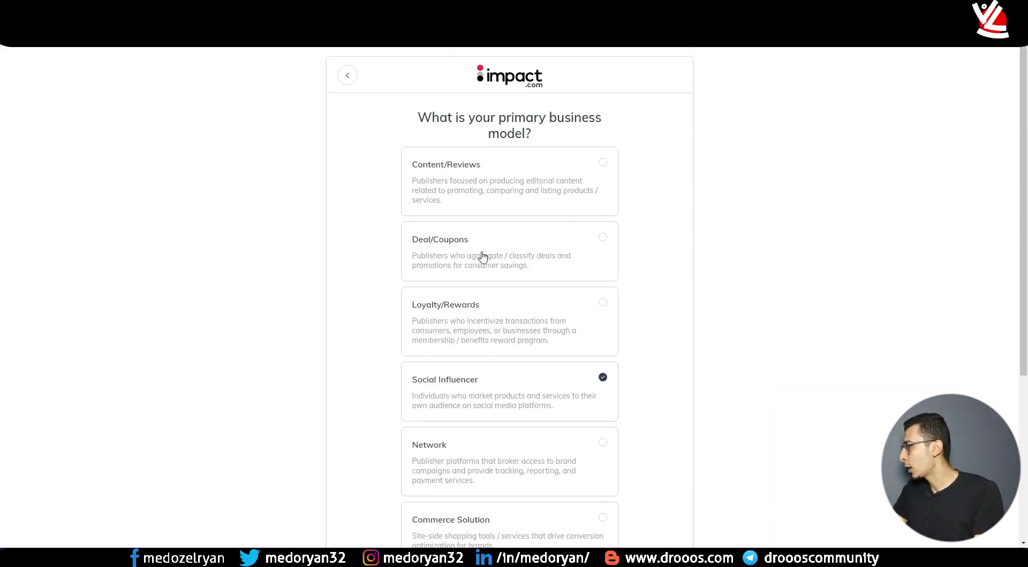
{"action": "scroll", "coordinate": [459, 198], "scroll_direction": "down", "scroll_amount": 5}
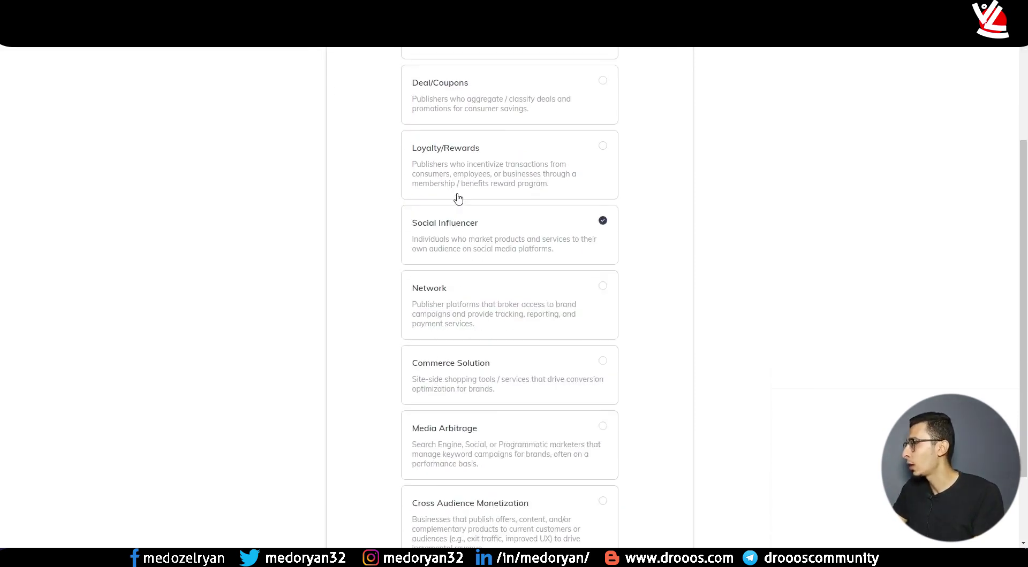
{"action": "left_click", "coordinate": [500, 490]}
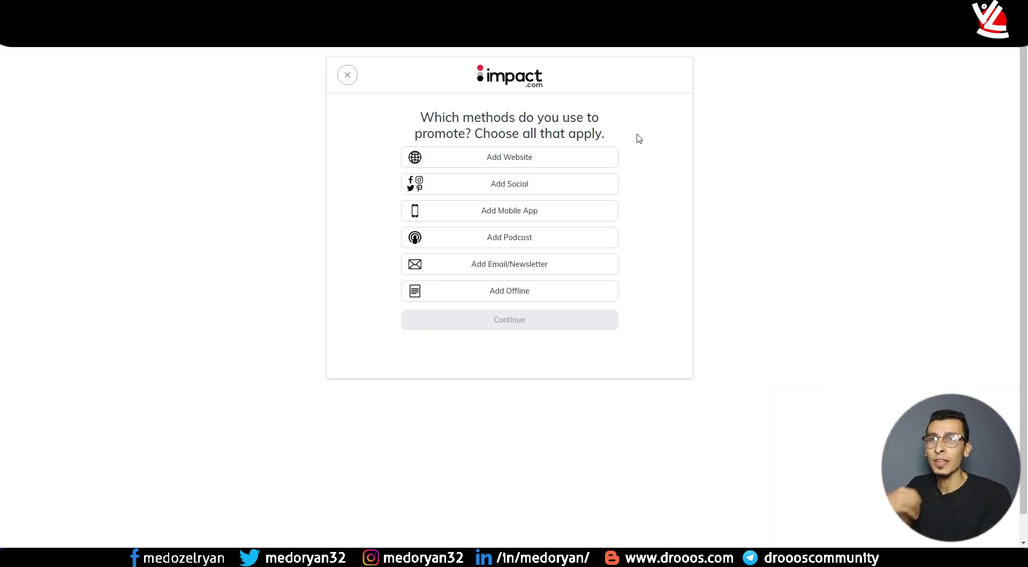
{"action": "left_click", "coordinate": [519, 163]}
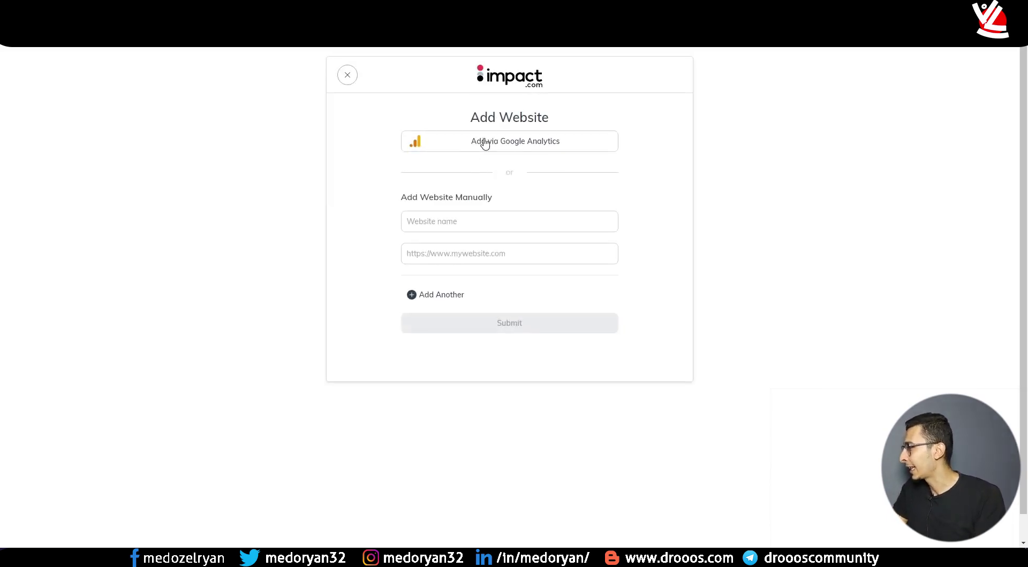
{"action": "left_click", "coordinate": [454, 225]}
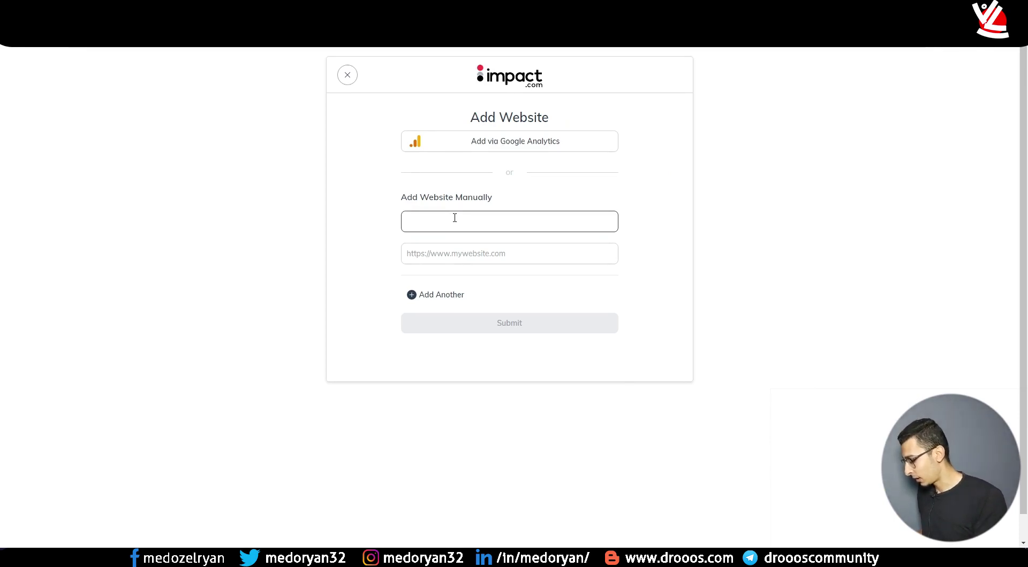
{"action": "type", "text": "All"}
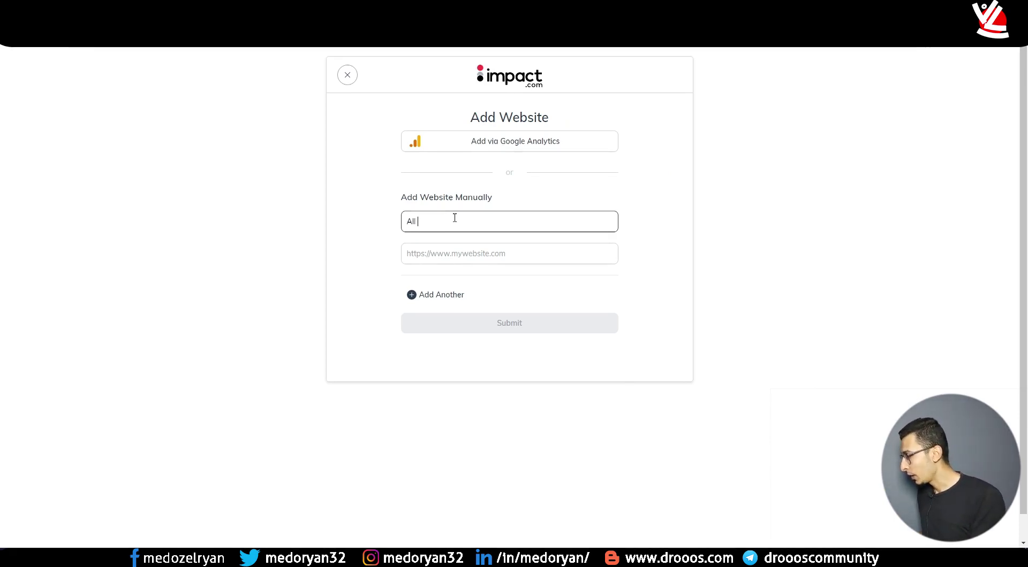
{"action": "type", "text": " Ai"}
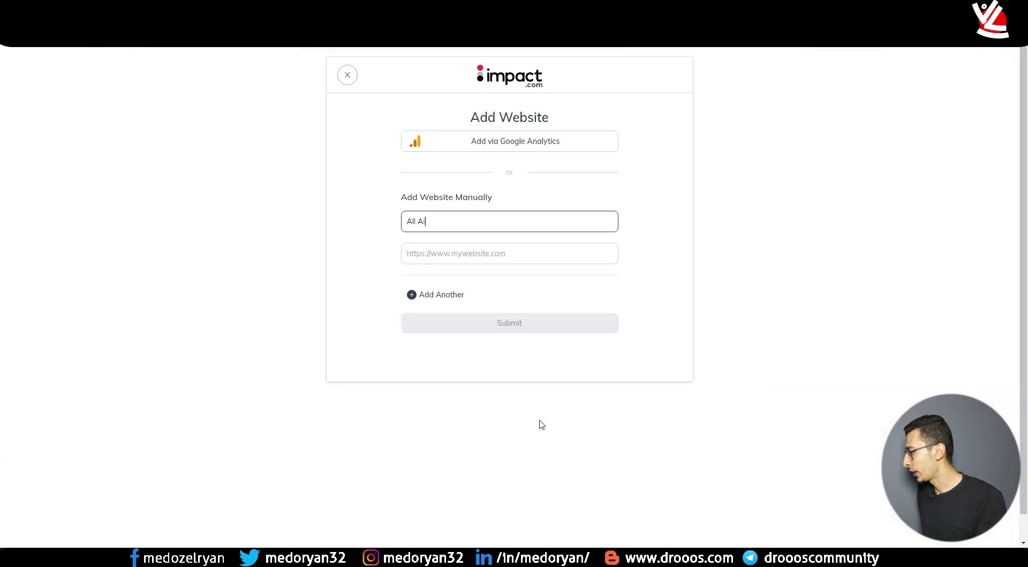
{"action": "left_click", "coordinate": [474, 262]}
{"action": "type", "text": "https://allaitools.com"}
{"action": "left_click", "coordinate": [468, 316]}
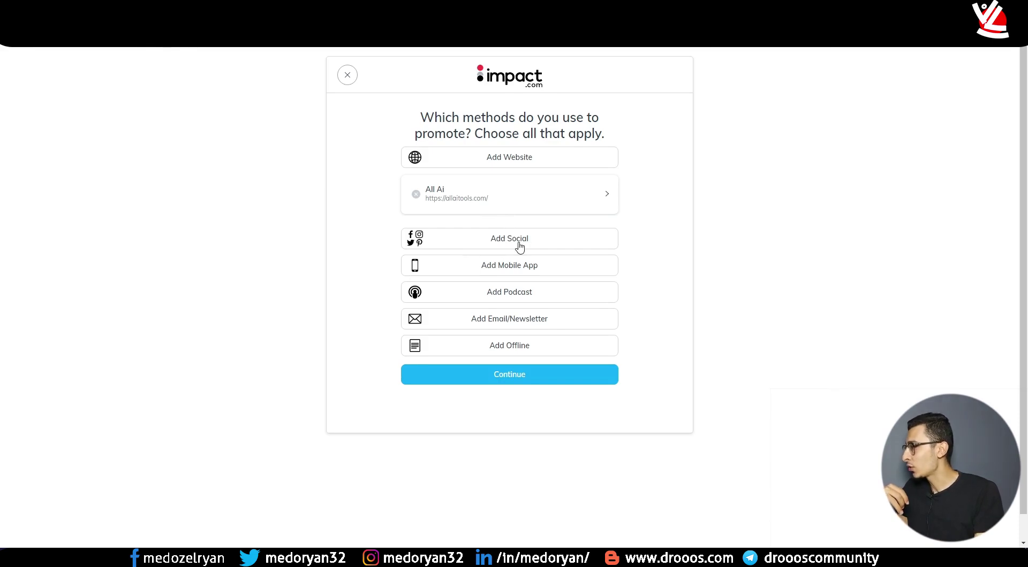
- Choose TikTok as the social platform to add, then open a new browser tab
{"action": "left_click", "coordinate": [498, 249]}
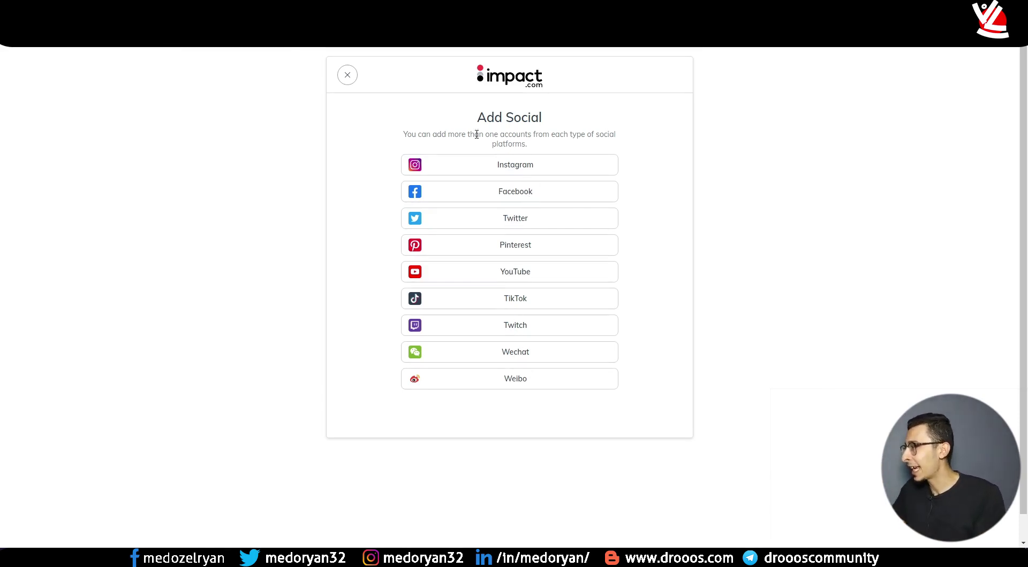
{"action": "left_click", "coordinate": [512, 303]}
{"action": "left_click", "coordinate": [447, 144]}
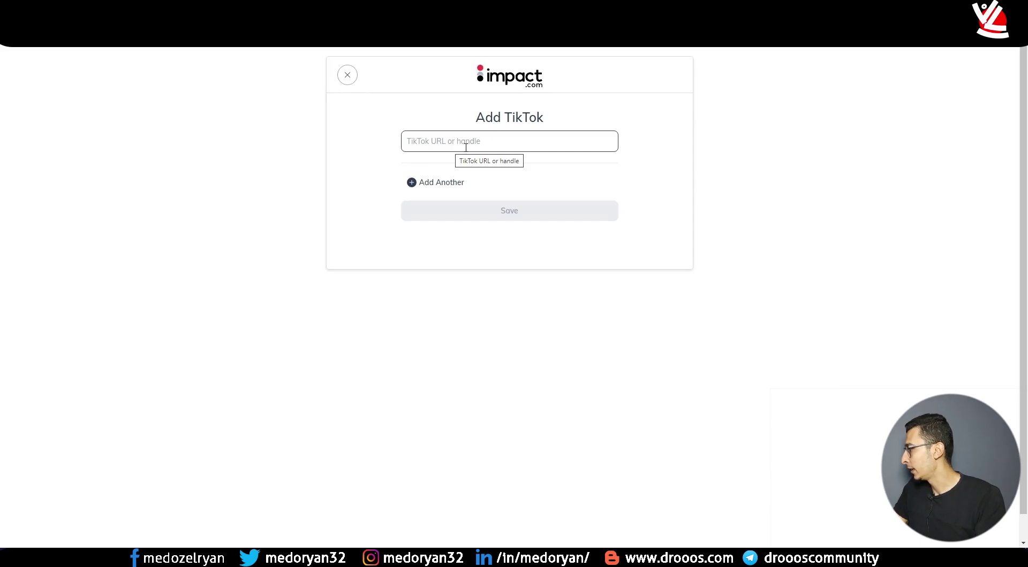
{"action": "key", "text": "ctrl+t"}
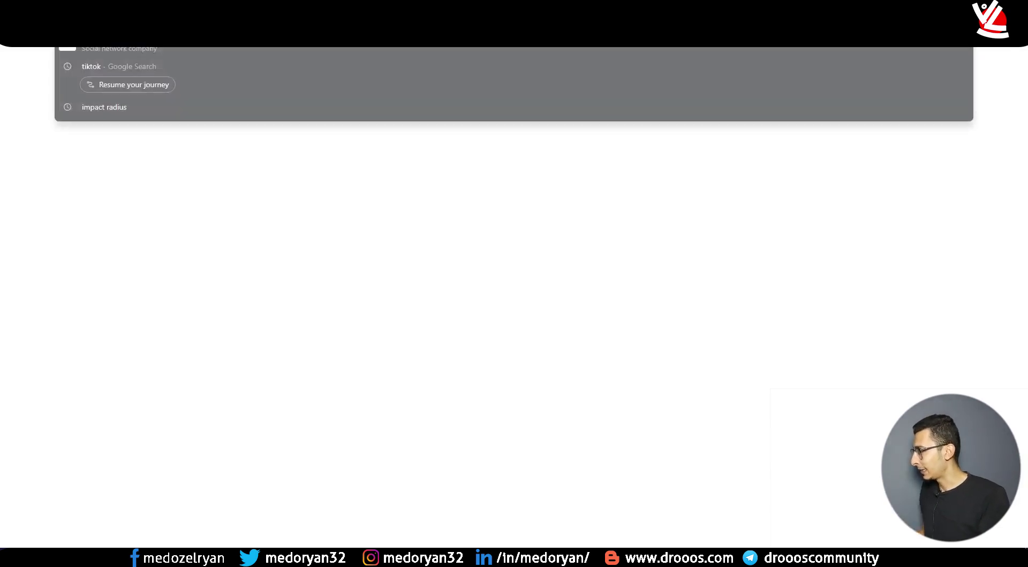
- Go to your own TikTok profile and paste its URL into the Add TikTok field
{"action": "type", "text": "tik"}
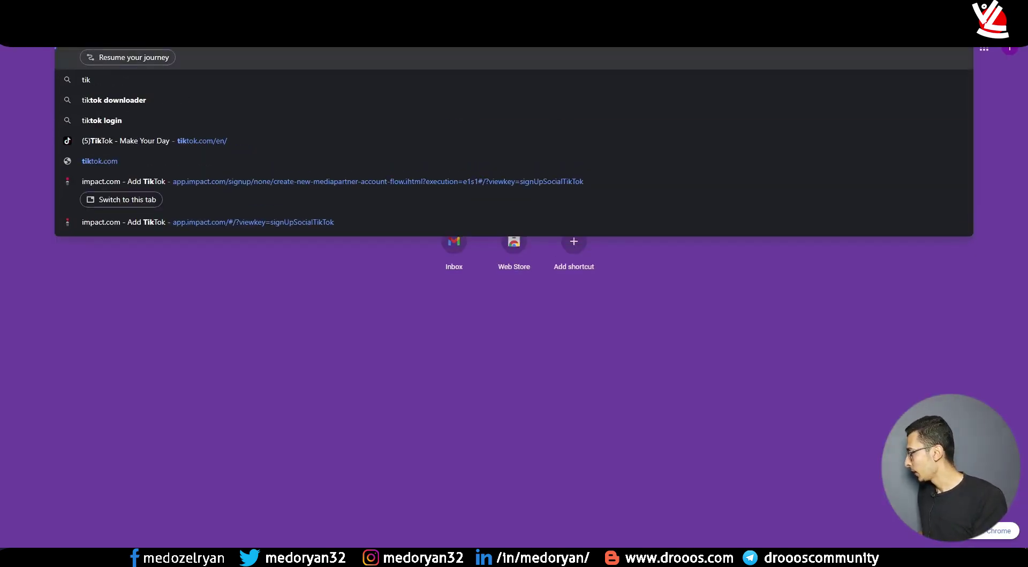
{"action": "left_click", "coordinate": [246, 144]}
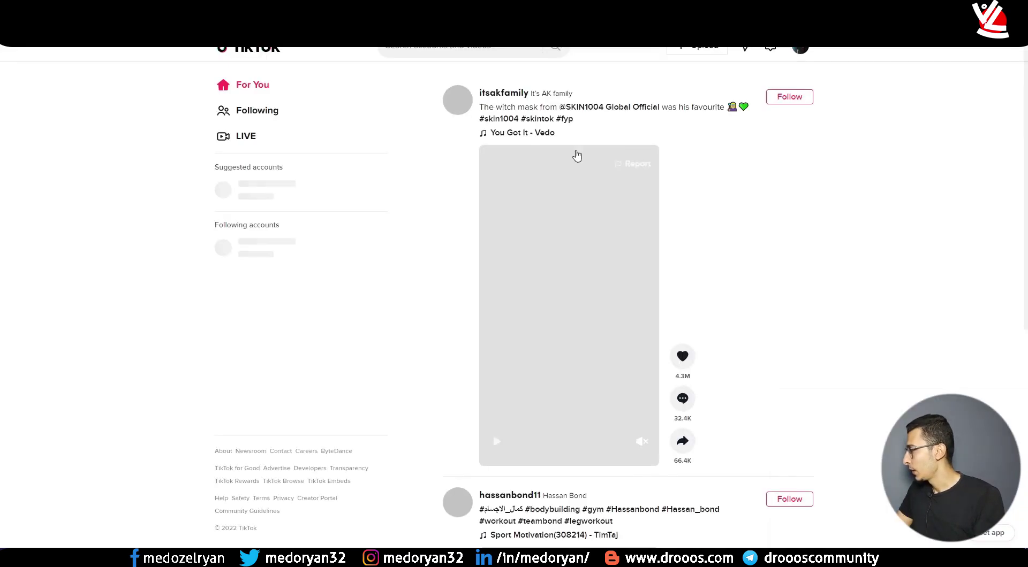
{"action": "mouse_move", "coordinate": [802, 65]}
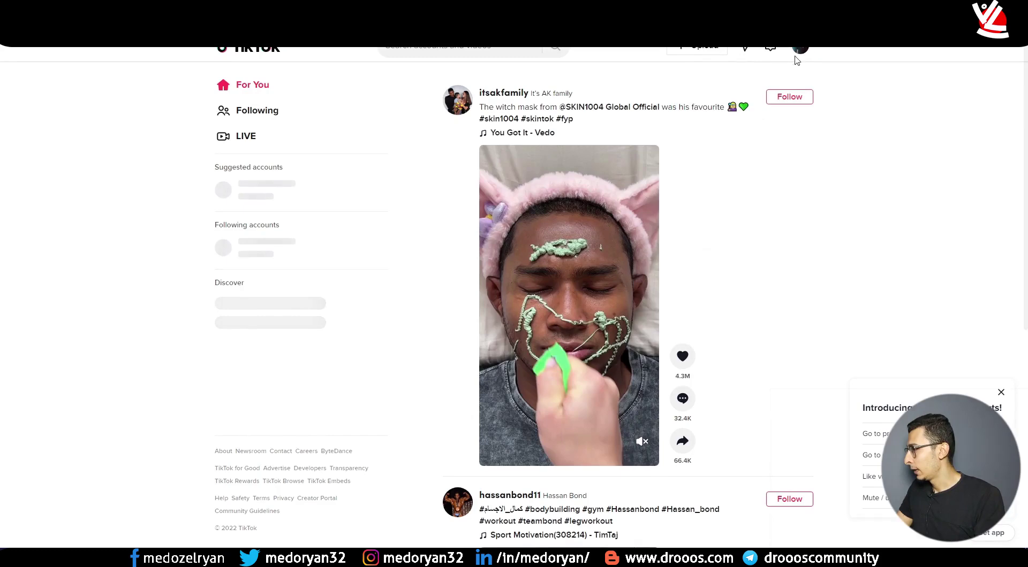
{"action": "left_click", "coordinate": [718, 77]}
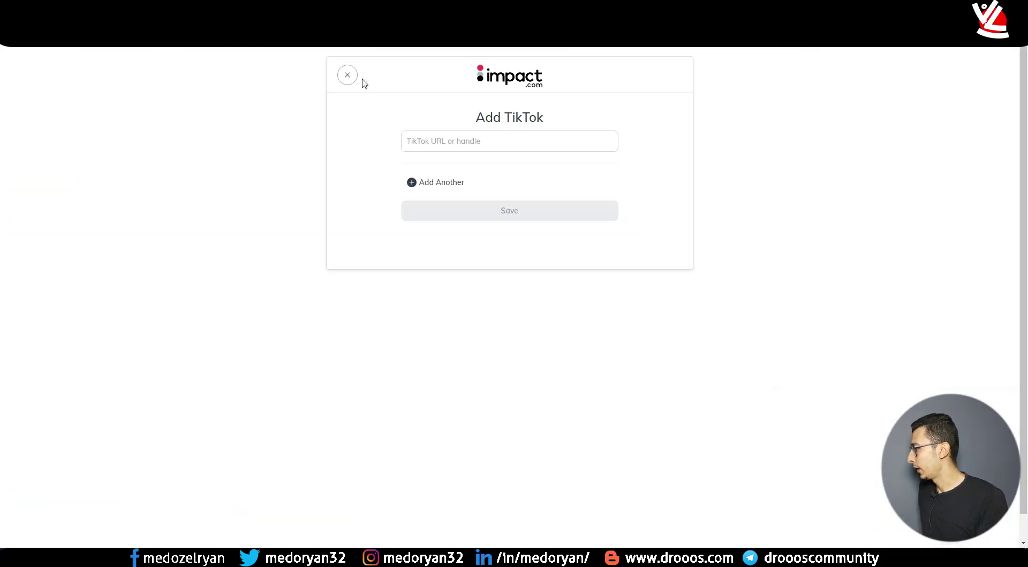
{"action": "left_click", "coordinate": [450, 141]}
{"action": "type", "text": "https://www.tiktok.com/@medoryan32"}
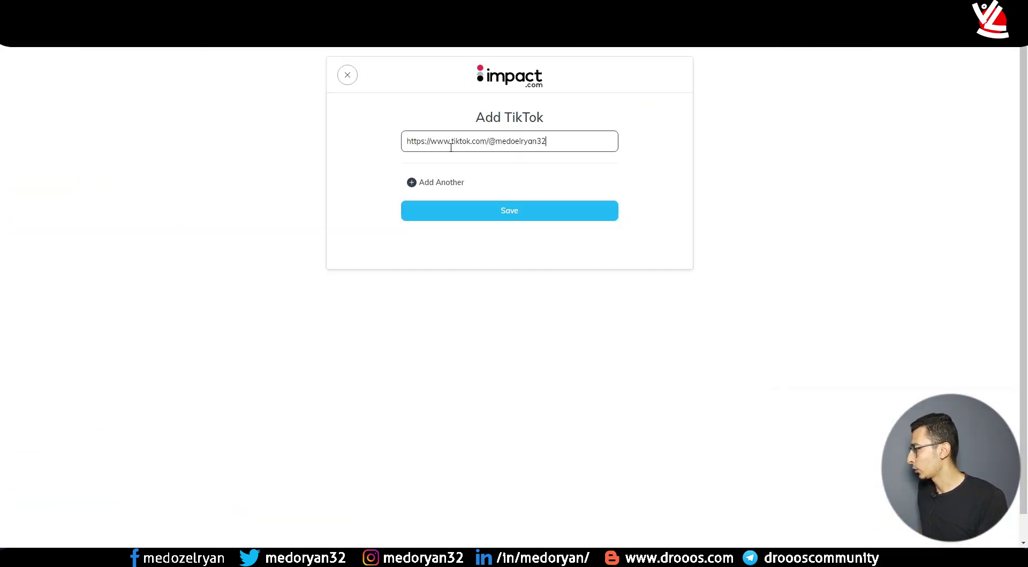
- Save the TikTok profile in the Add TikTok dialog
{"action": "left_click", "coordinate": [524, 214]}
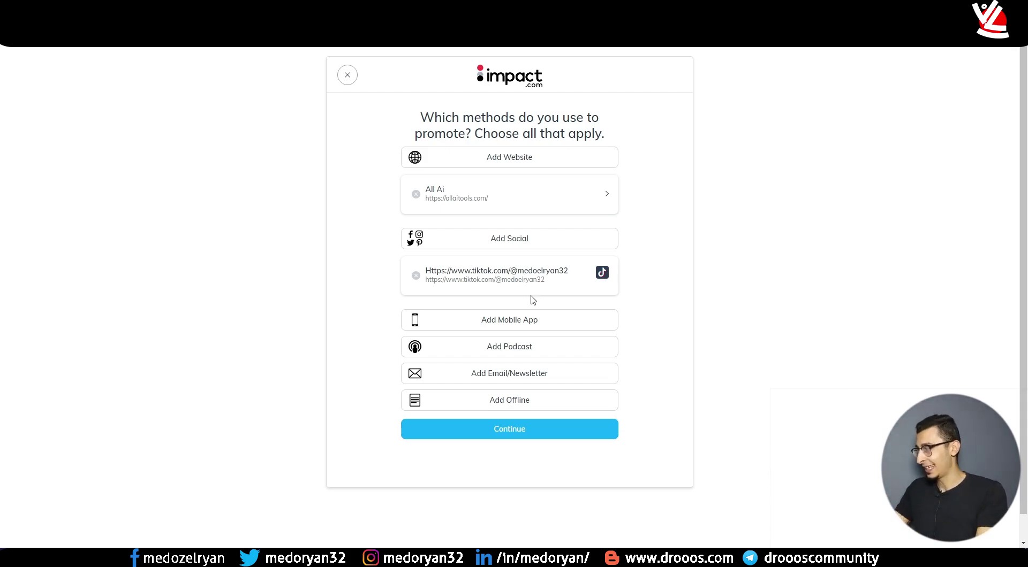
- Dismiss the Mobile App and Email/Newsletter forms without adding anything, then continue
{"action": "left_click", "coordinate": [506, 322]}
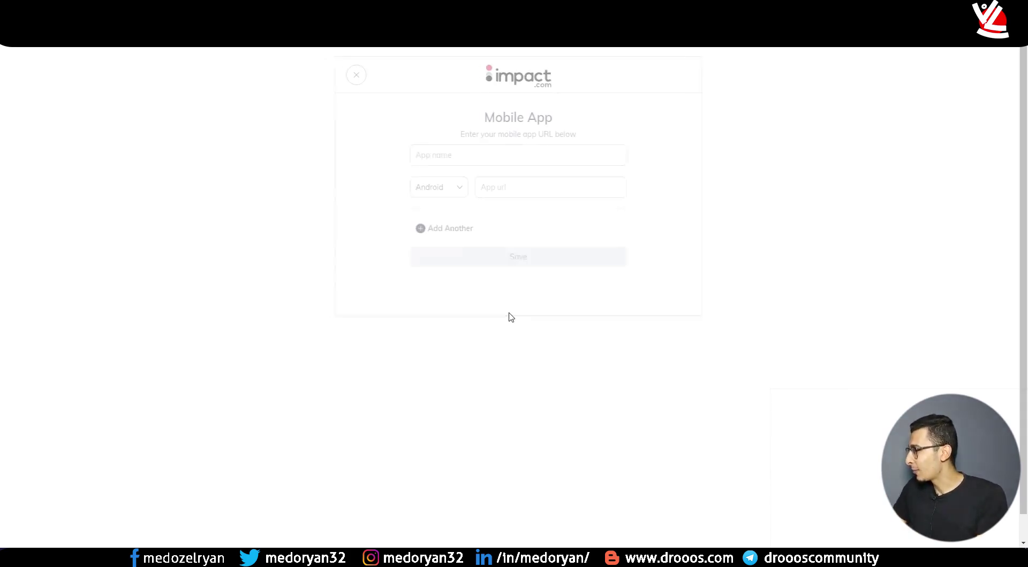
{"action": "left_click", "coordinate": [449, 171]}
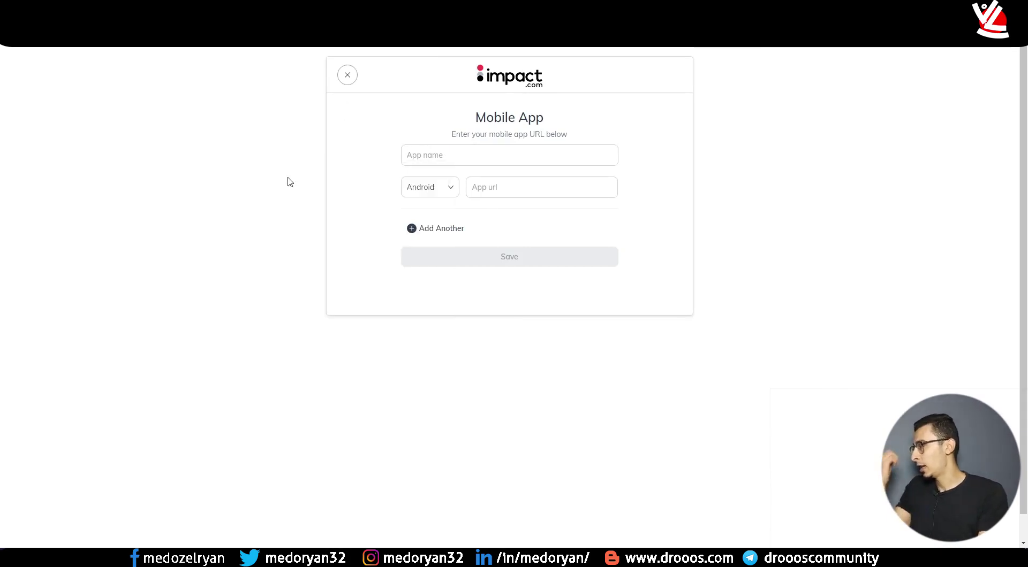
{"action": "left_click", "coordinate": [347, 75]}
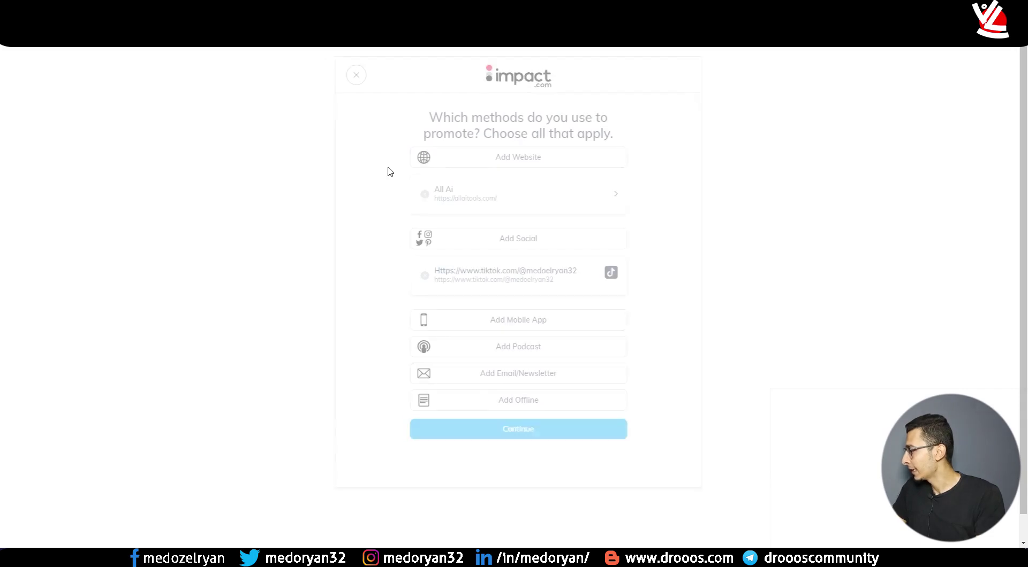
{"action": "scroll", "coordinate": [482, 278], "scroll_direction": "down", "scroll_amount": 1}
{"action": "scroll", "coordinate": [518, 323], "scroll_direction": "up", "scroll_amount": 1}
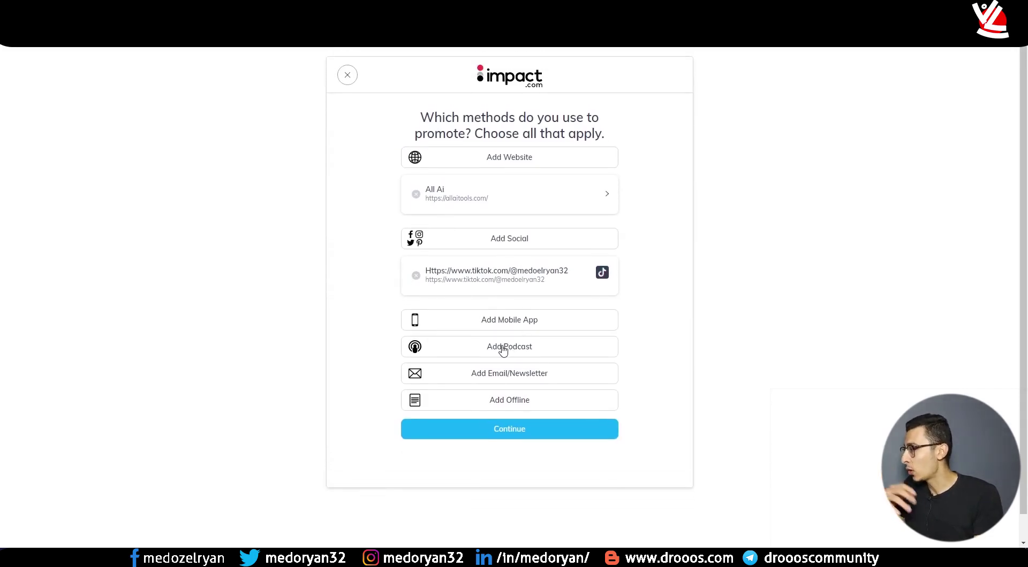
{"action": "left_click", "coordinate": [502, 380]}
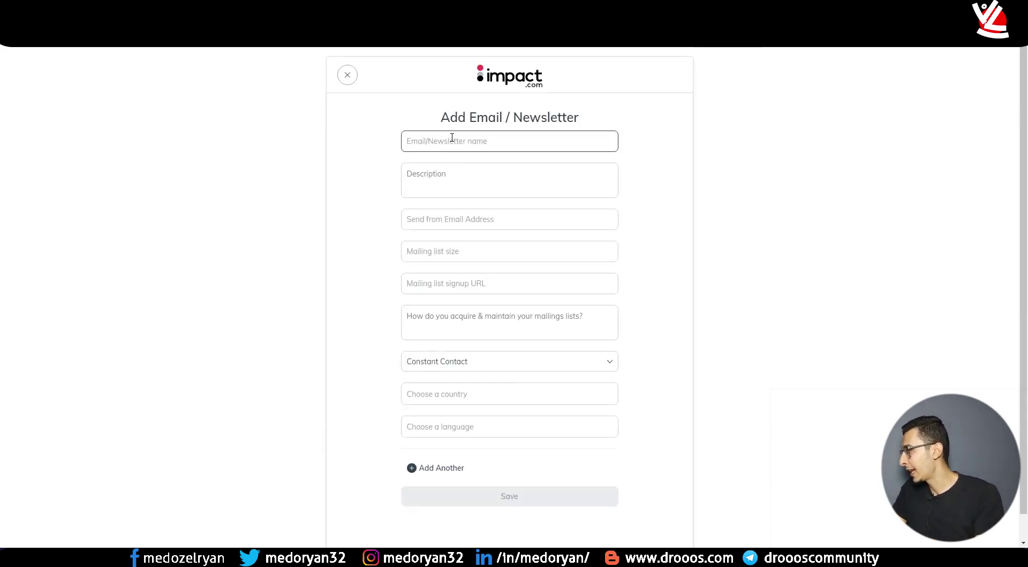
{"action": "left_click", "coordinate": [347, 76]}
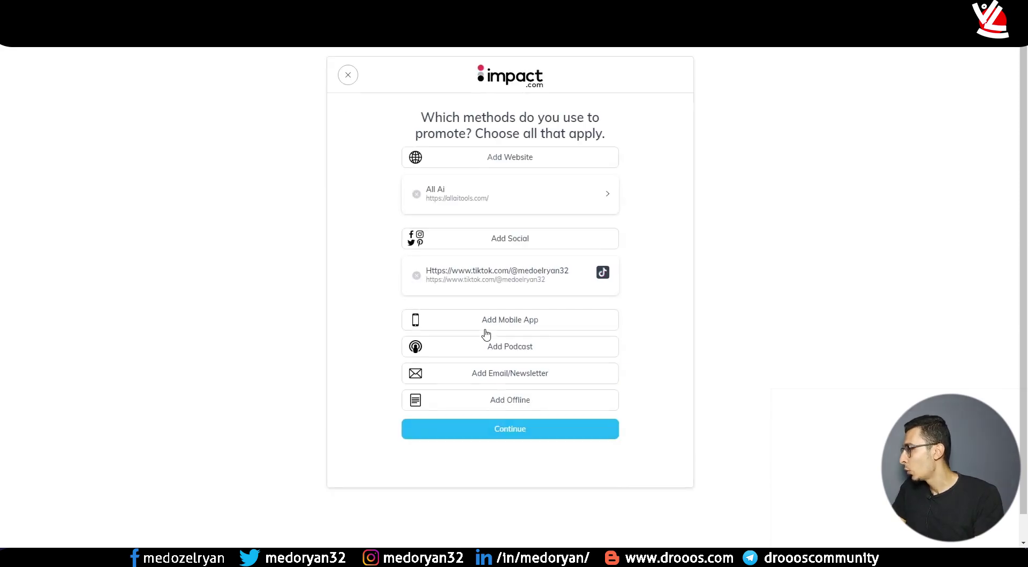
{"action": "left_click", "coordinate": [498, 428]}
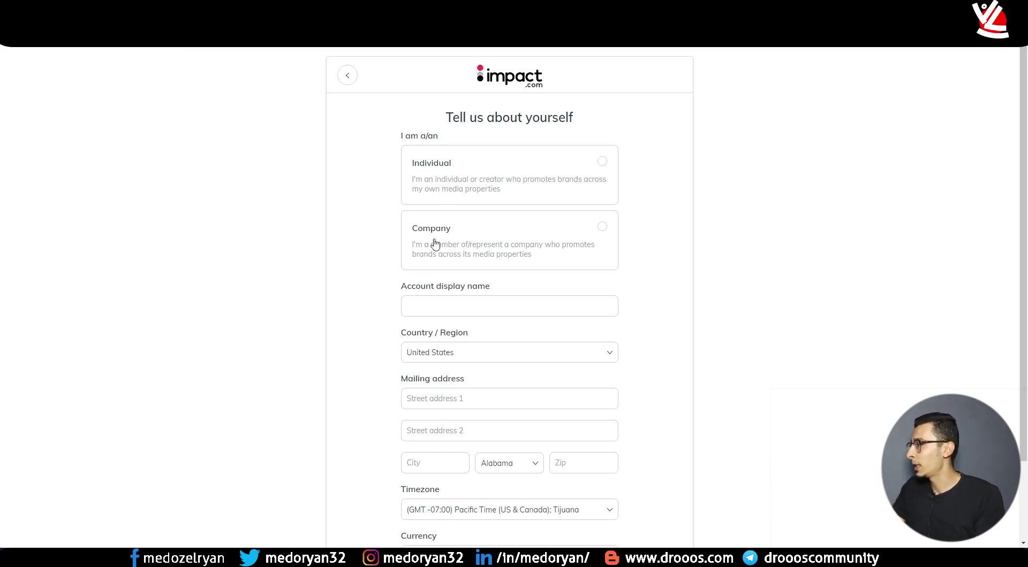
- Enter your name, set Country/Region to Egypt, and fill in street address, city and zip code
{"action": "scroll", "coordinate": [467, 181], "scroll_direction": "down", "scroll_amount": 2}
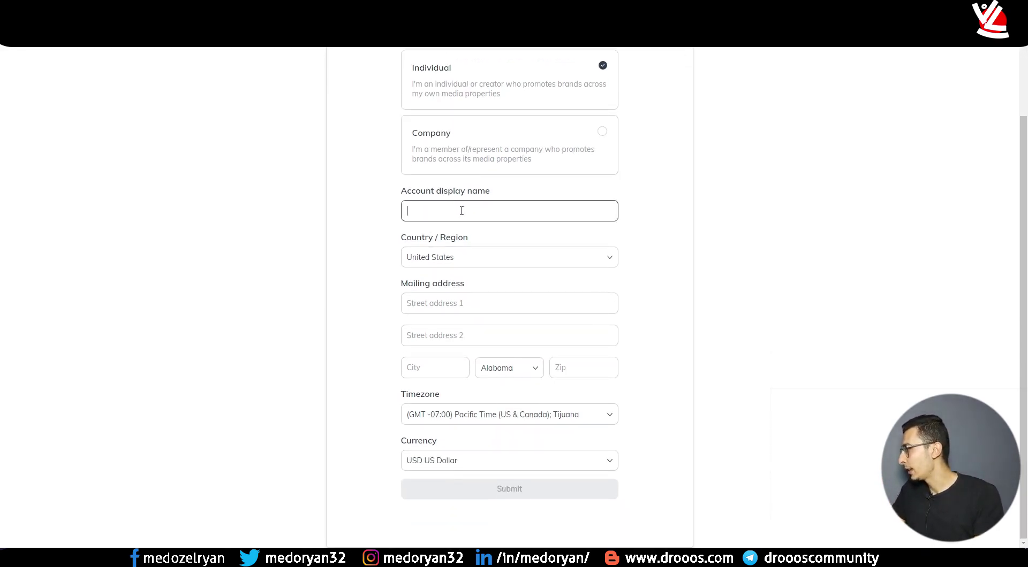
{"action": "type", "text": "Ryan "}
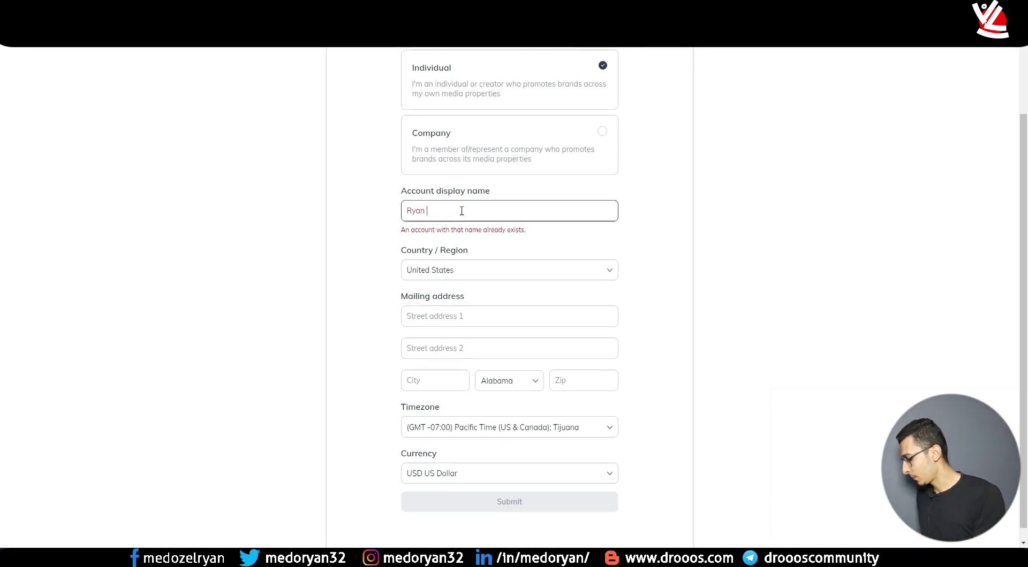
{"action": "type", "text": "Mohamed"}
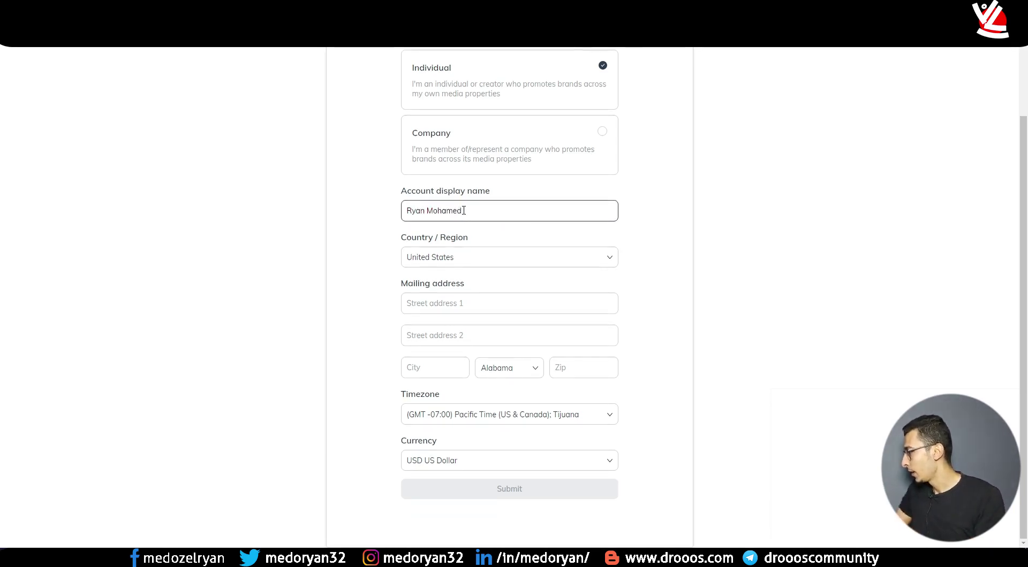
{"action": "left_click", "coordinate": [441, 259]}
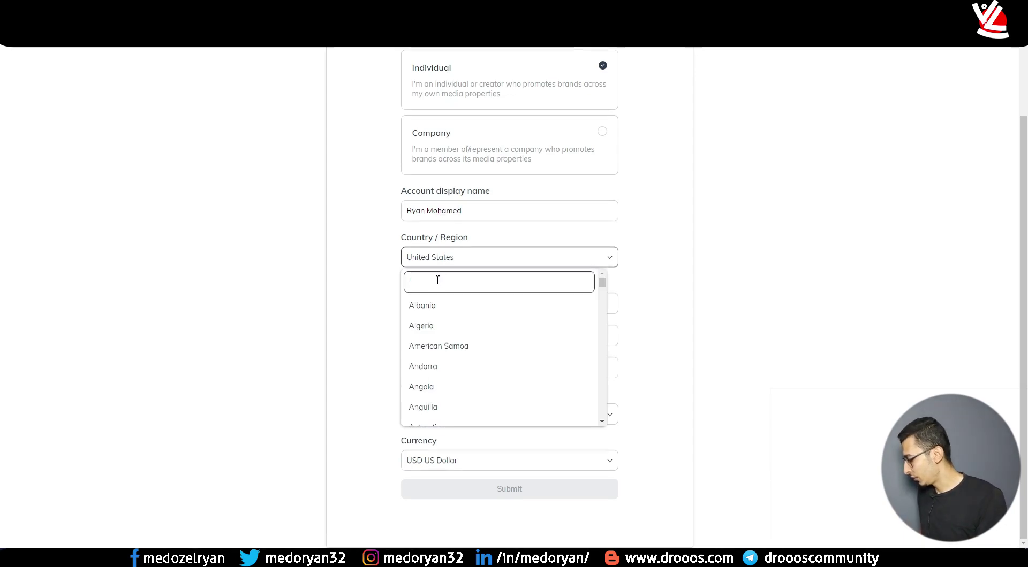
{"action": "type", "text": "eg"}
{"action": "left_click", "coordinate": [435, 345]}
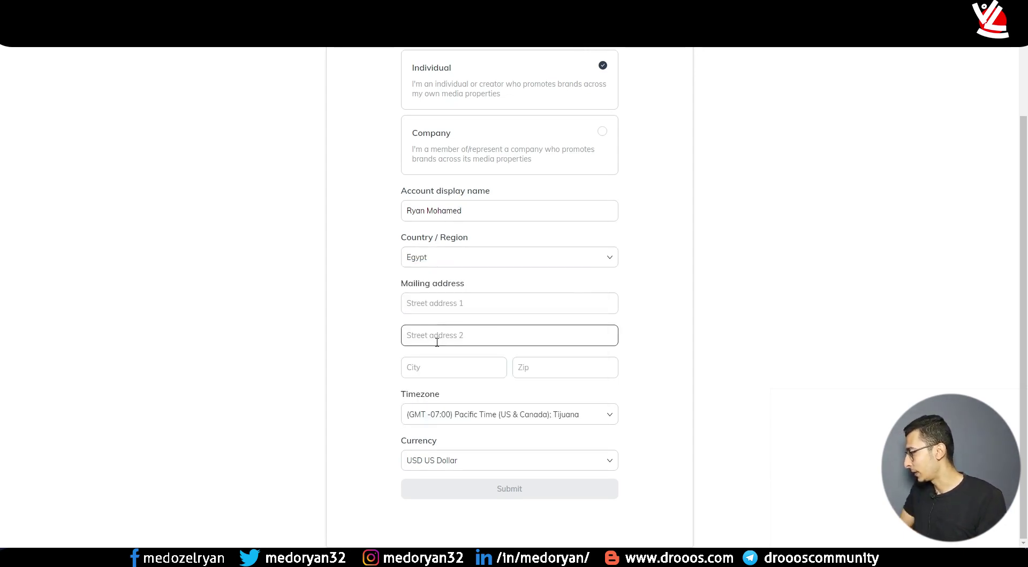
{"action": "left_click", "coordinate": [431, 303]}
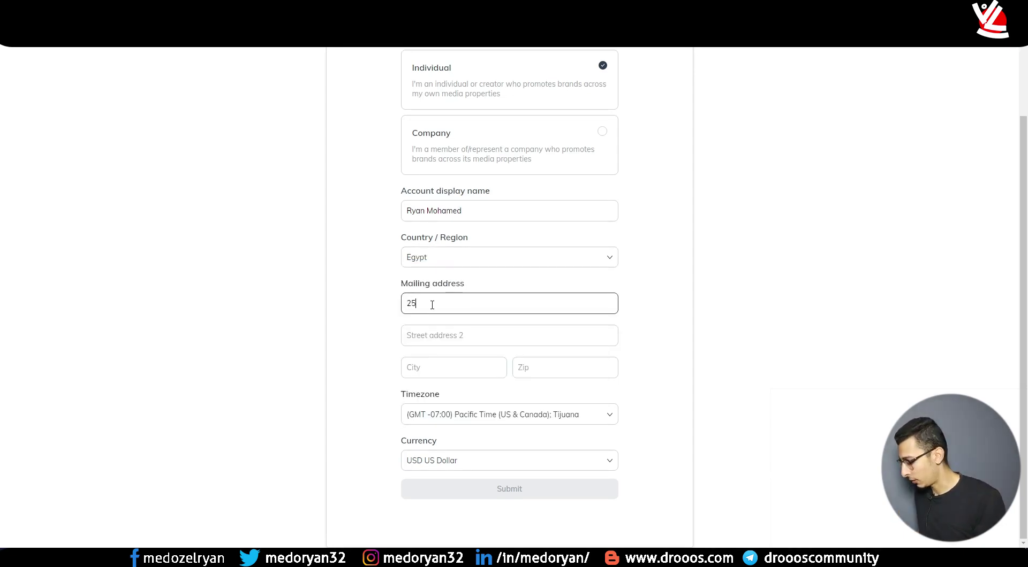
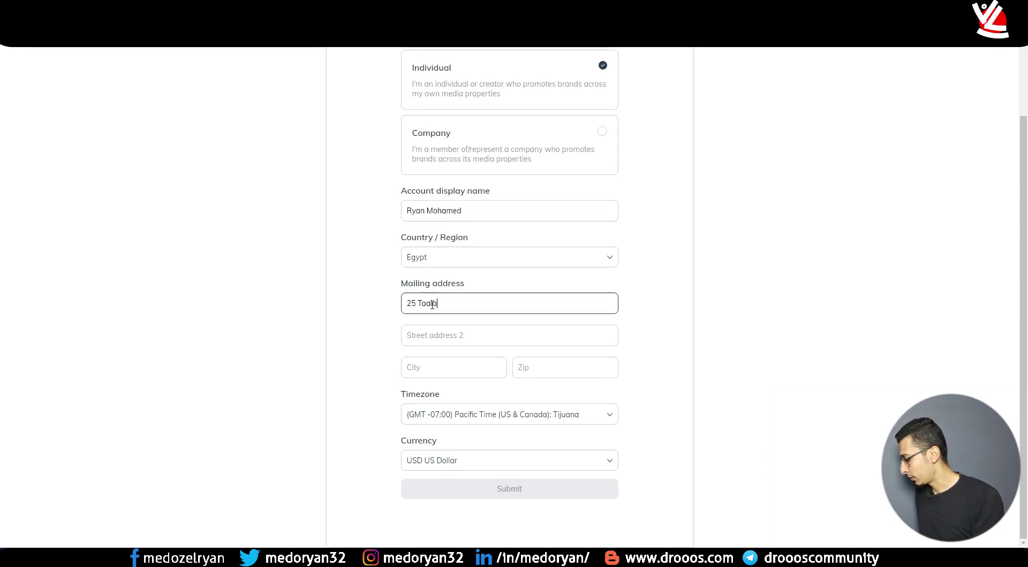
{"action": "left_click", "coordinate": [438, 361]}
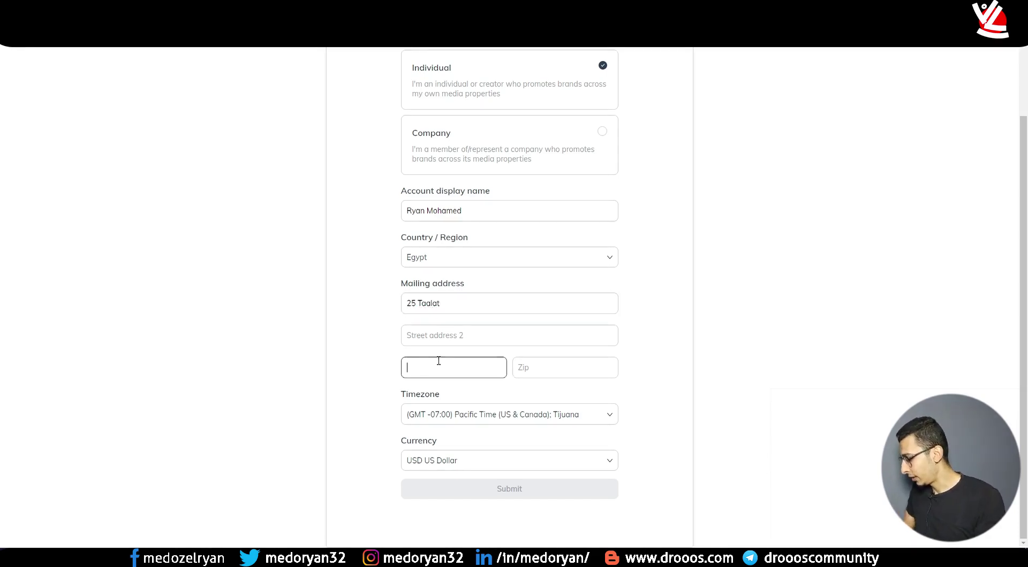
{"action": "type", "text": "Cairo"}
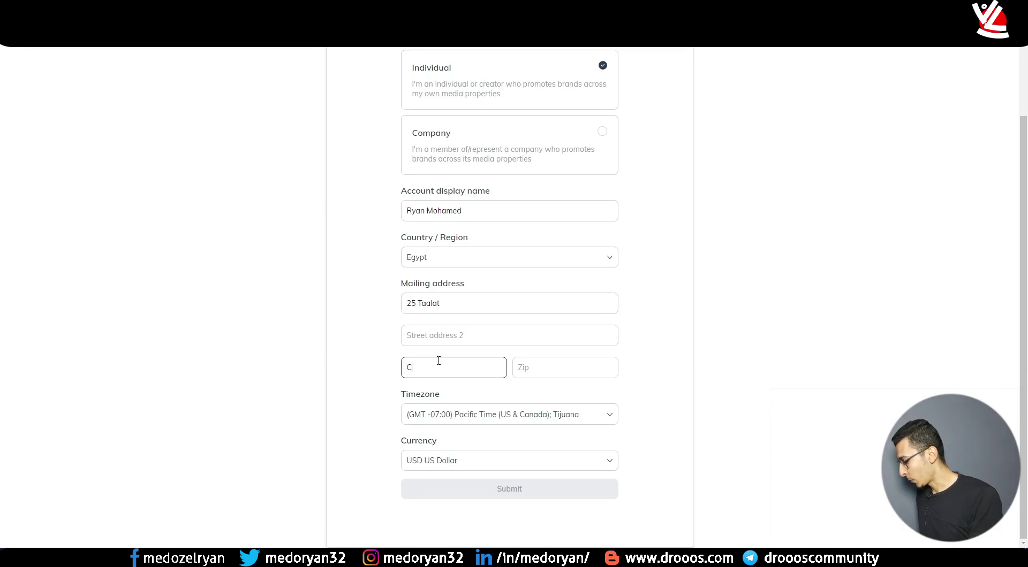
{"action": "left_click", "coordinate": [529, 359]}
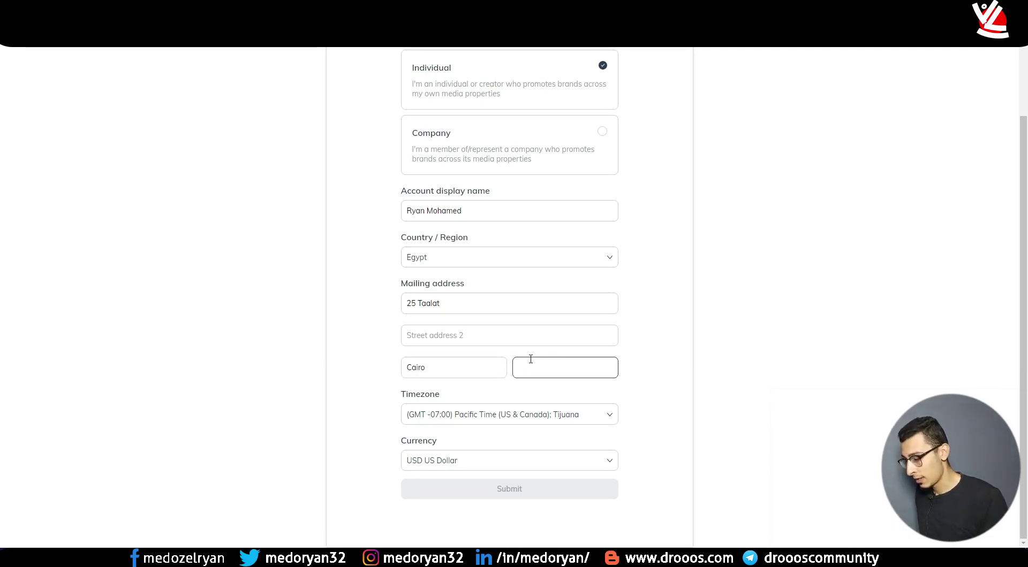
{"action": "type", "text": "61682"}
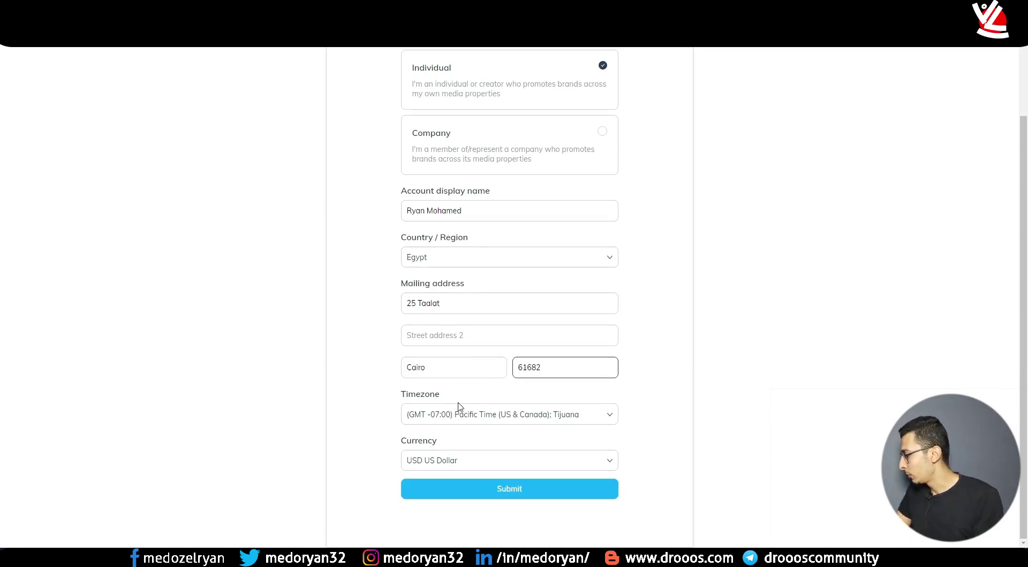
- Set the timezone to (GMT +02:00) Cairo, keep USD as currency, and submit the form
{"action": "left_click", "coordinate": [549, 419]}
{"action": "left_click", "coordinate": [703, 401]}
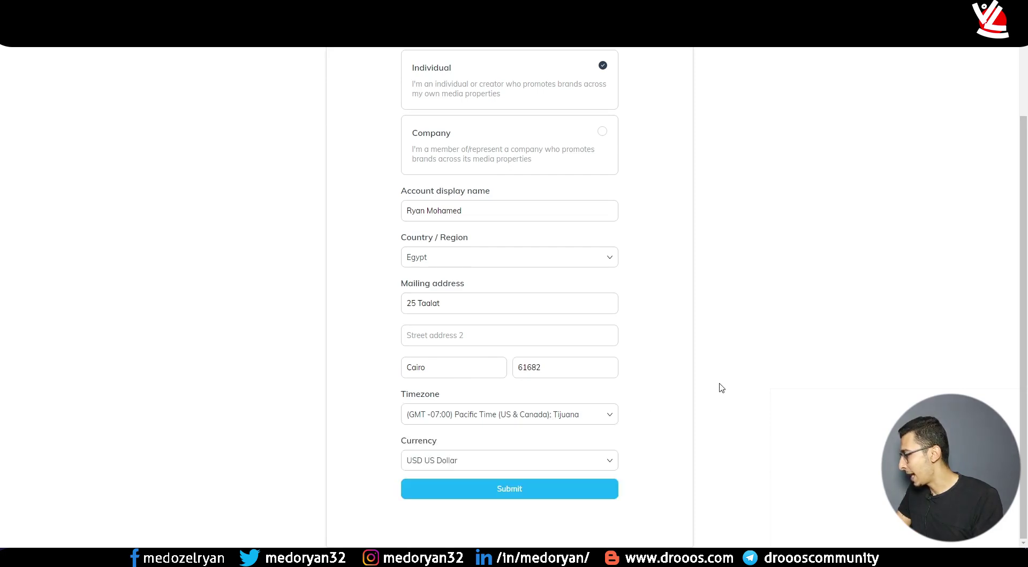
{"action": "left_click", "coordinate": [581, 423]}
{"action": "scroll", "coordinate": [524, 479], "scroll_direction": "down", "scroll_amount": 1}
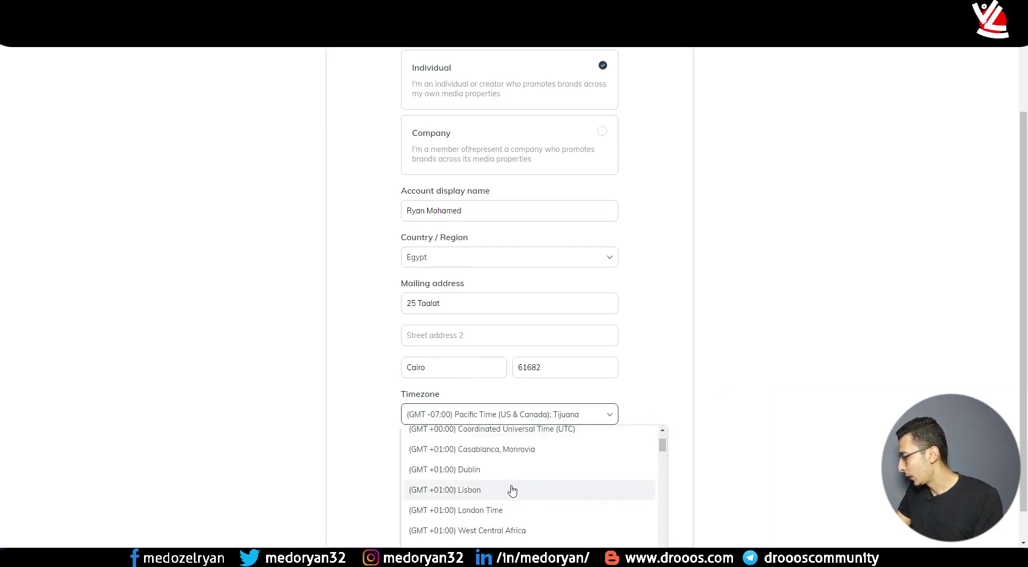
{"action": "scroll", "coordinate": [512, 484], "scroll_direction": "down", "scroll_amount": 2}
{"action": "left_click", "coordinate": [504, 505]}
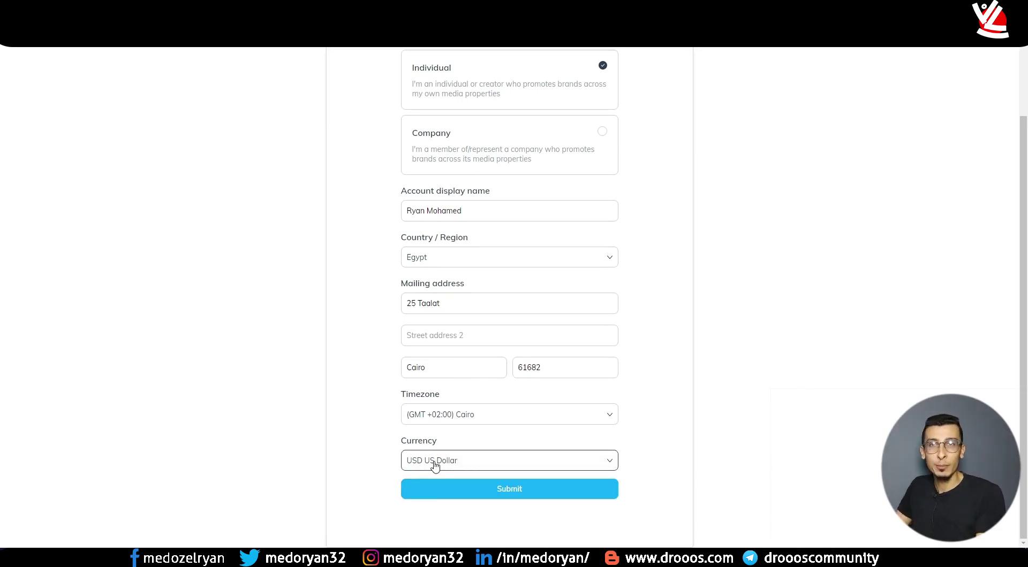
{"action": "left_click", "coordinate": [435, 465]}
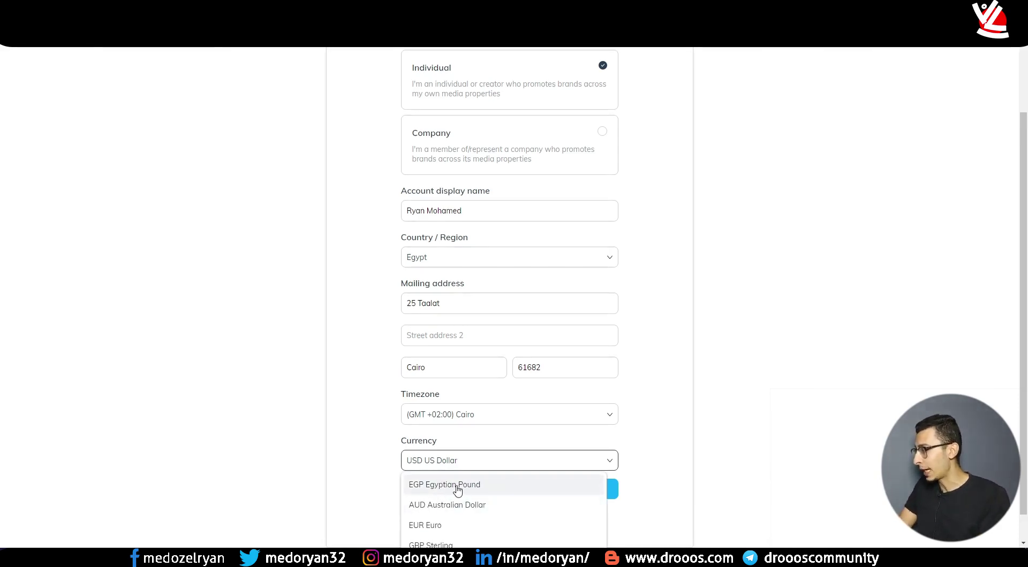
{"action": "left_click", "coordinate": [416, 461]}
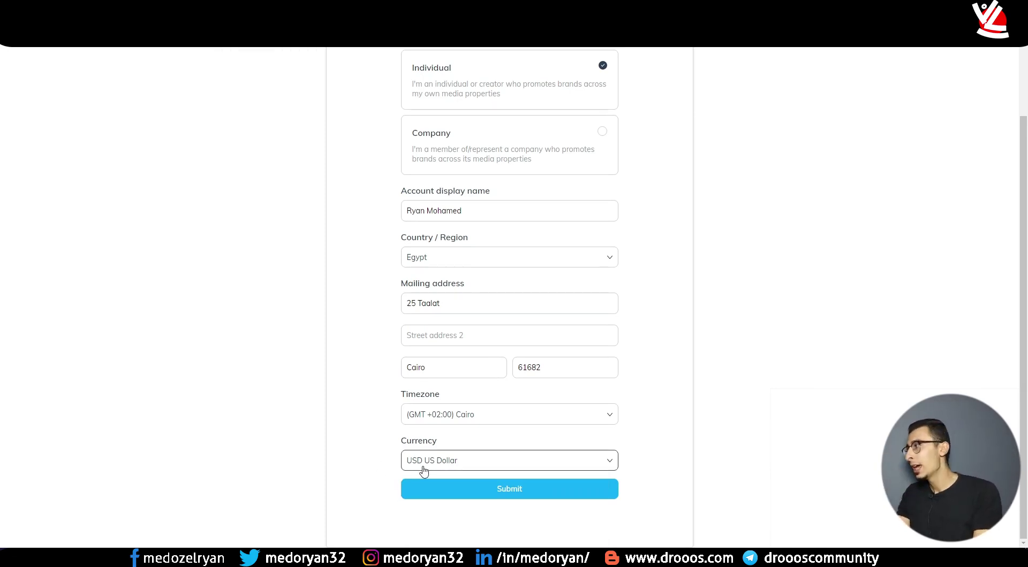
{"action": "left_click", "coordinate": [484, 497]}
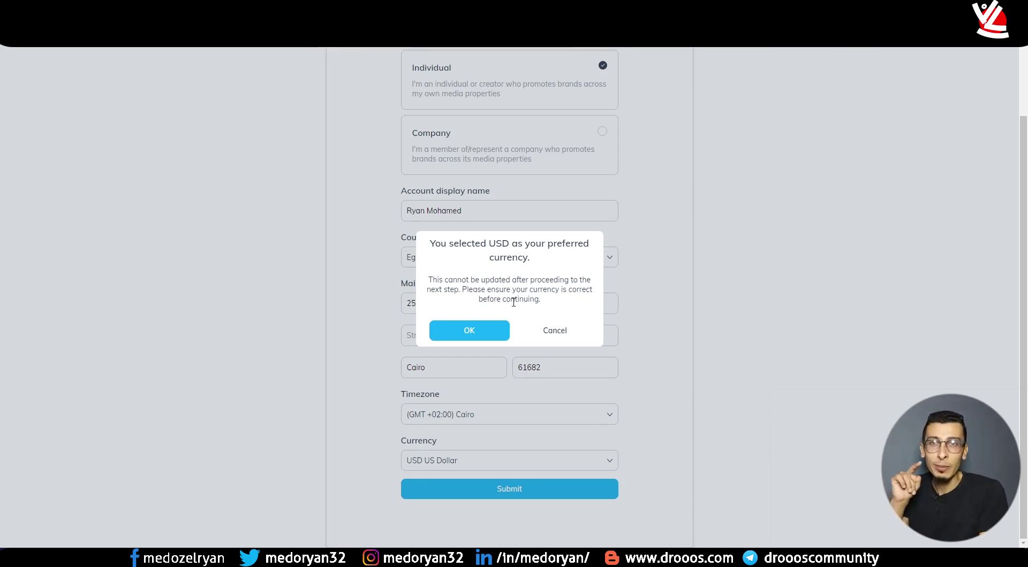
- Confirm USD as the preferred currency in the dialog
{"action": "left_click", "coordinate": [491, 331]}
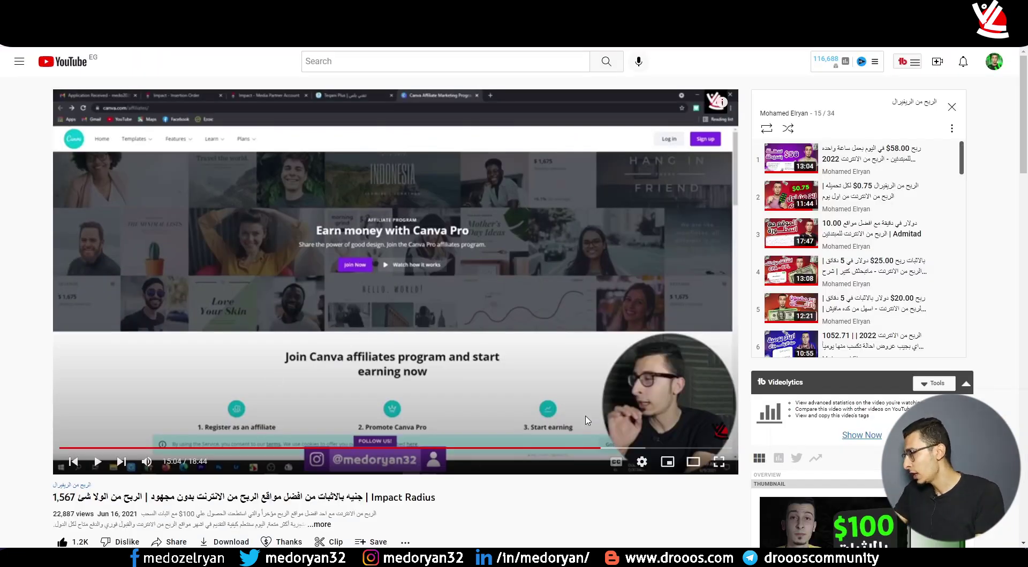
- Rewind the video to the dashboard part and activate the profile via the Getting Started email
{"action": "left_click", "coordinate": [550, 449]}
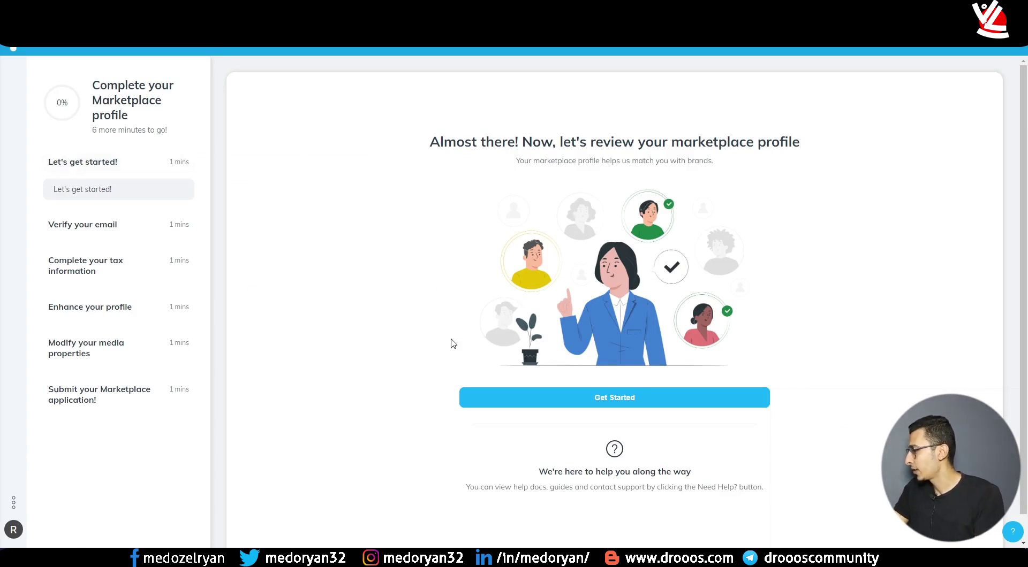
{"action": "left_click", "coordinate": [596, 401]}
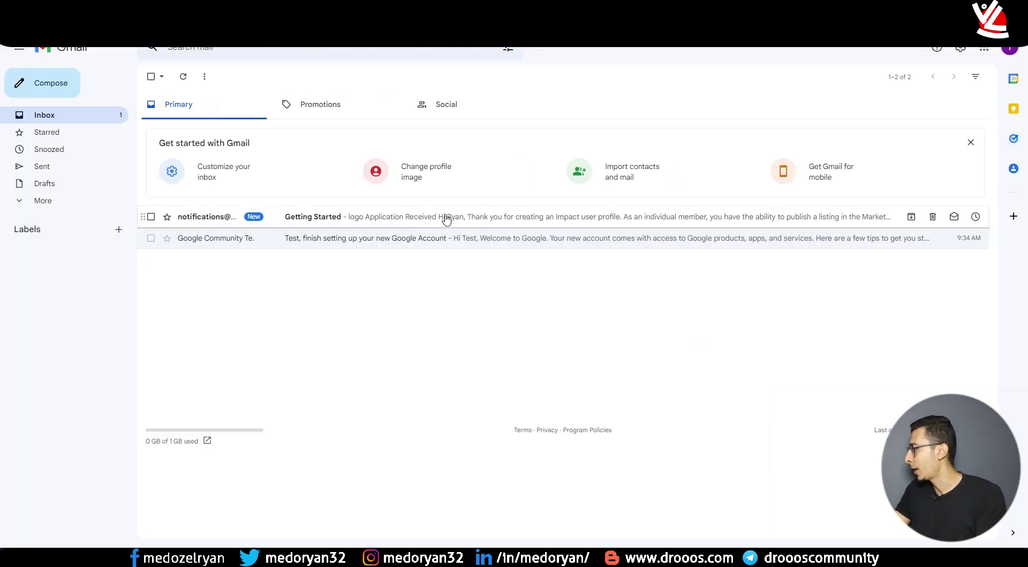
{"action": "left_click", "coordinate": [451, 222]}
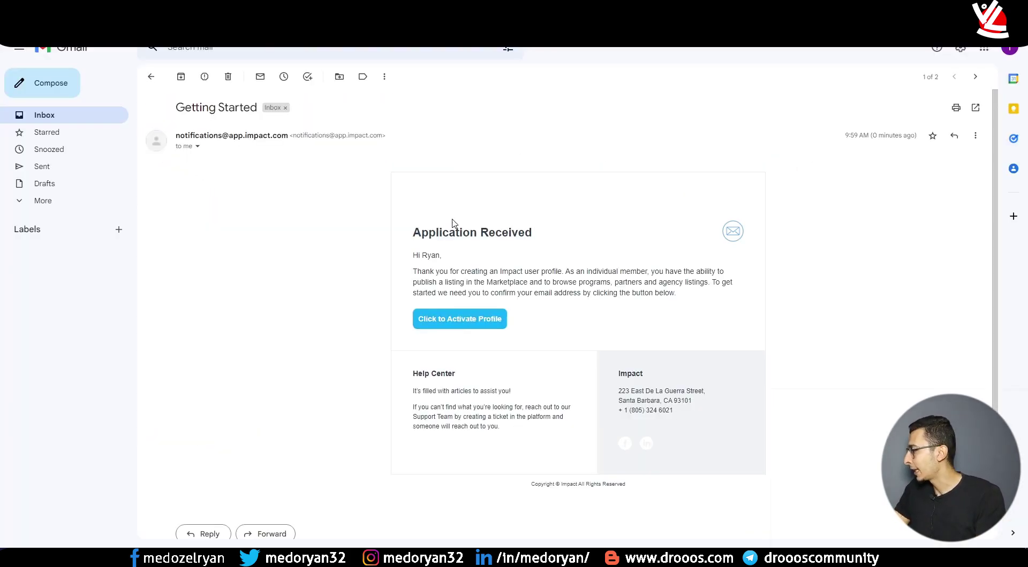
{"action": "left_click", "coordinate": [456, 324]}
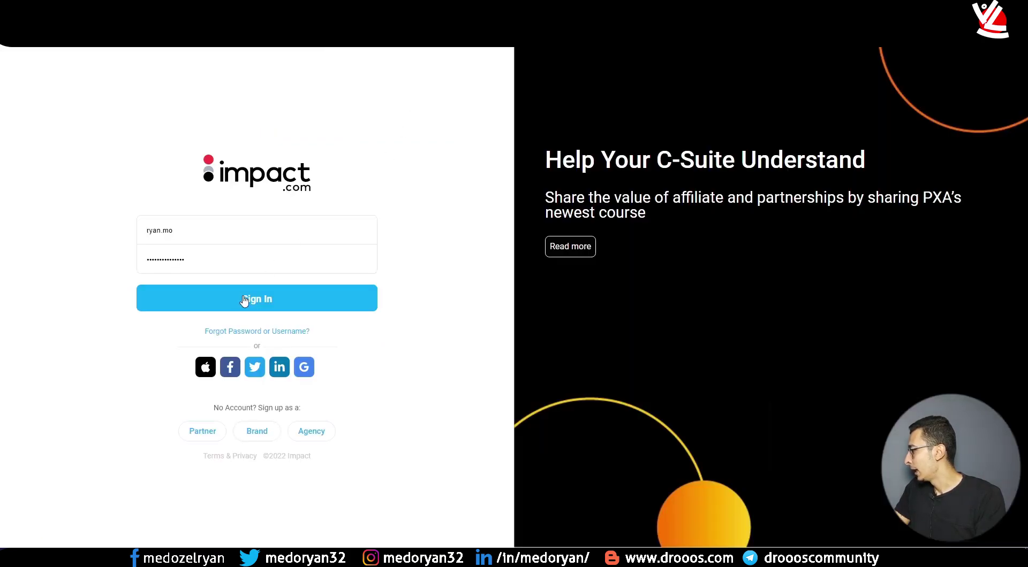
- Sign in to impact.com to continue the Marketplace profile
{"action": "left_click", "coordinate": [245, 298]}
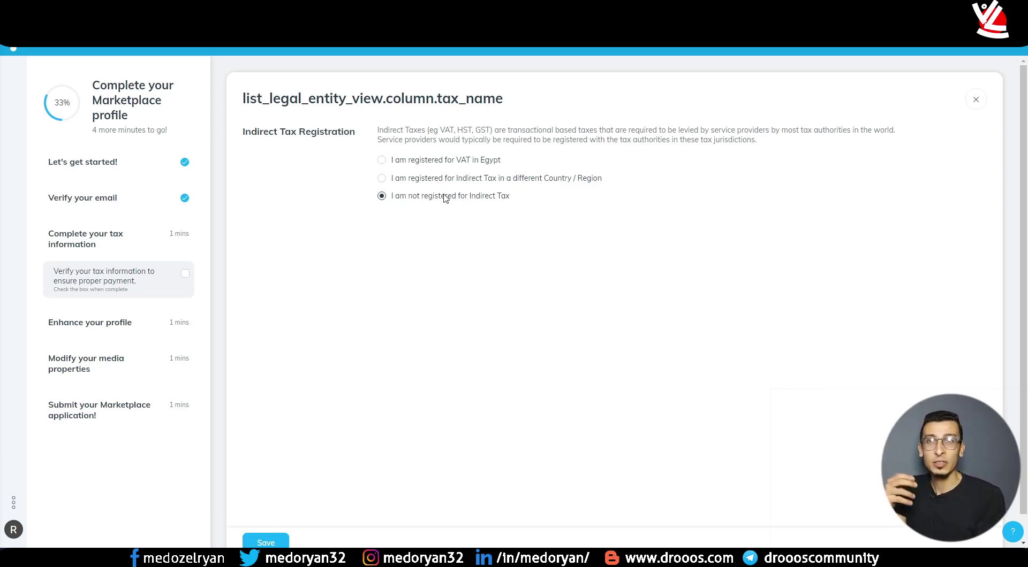
- Save the indirect tax answer, tick 'Verify your tax information', then open the Public Profile form
{"action": "scroll", "coordinate": [496, 234], "scroll_direction": "down", "scroll_amount": 1}
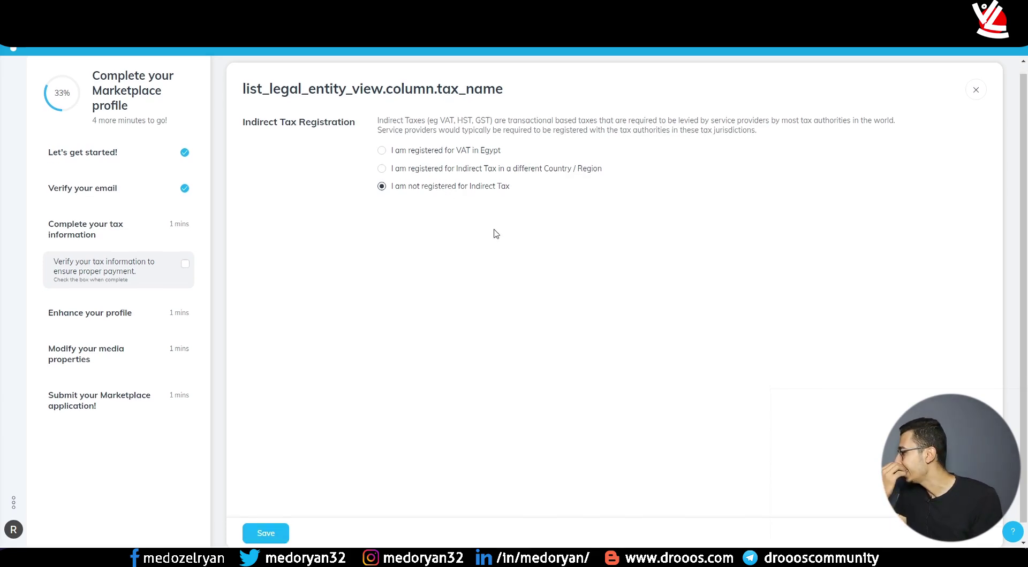
{"action": "left_click", "coordinate": [264, 511]}
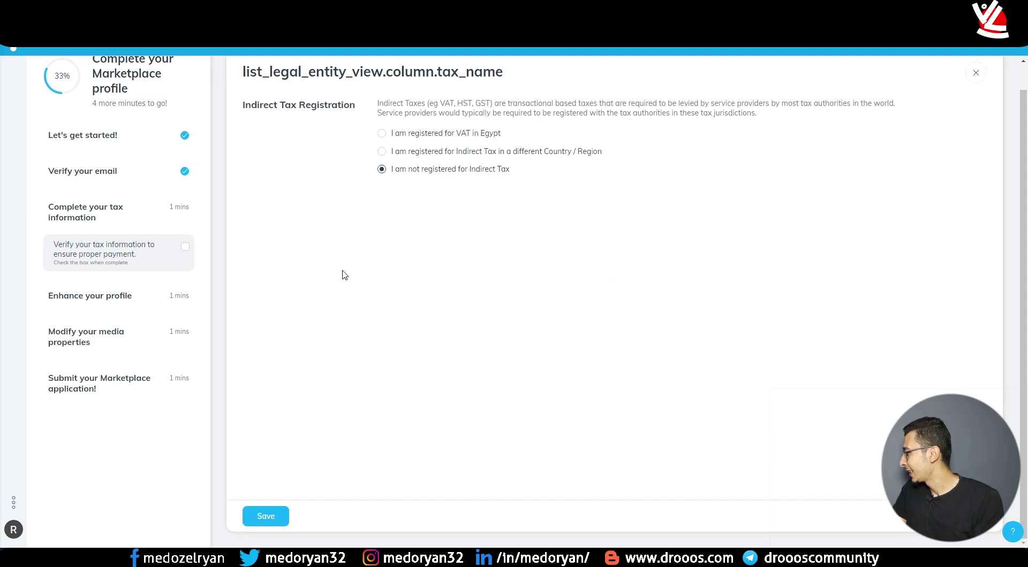
{"action": "left_click", "coordinate": [184, 247]}
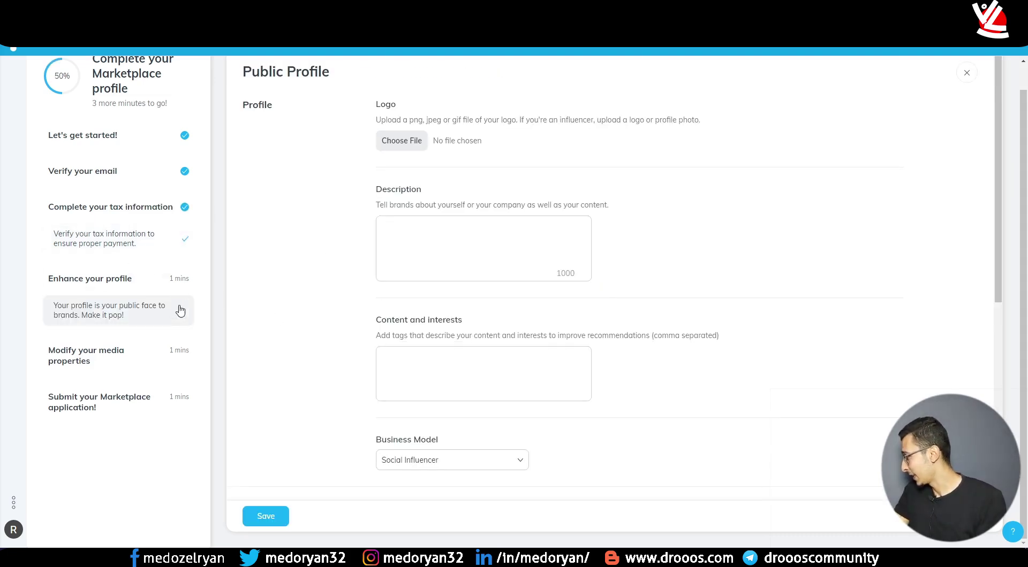
{"action": "left_click", "coordinate": [182, 244]}
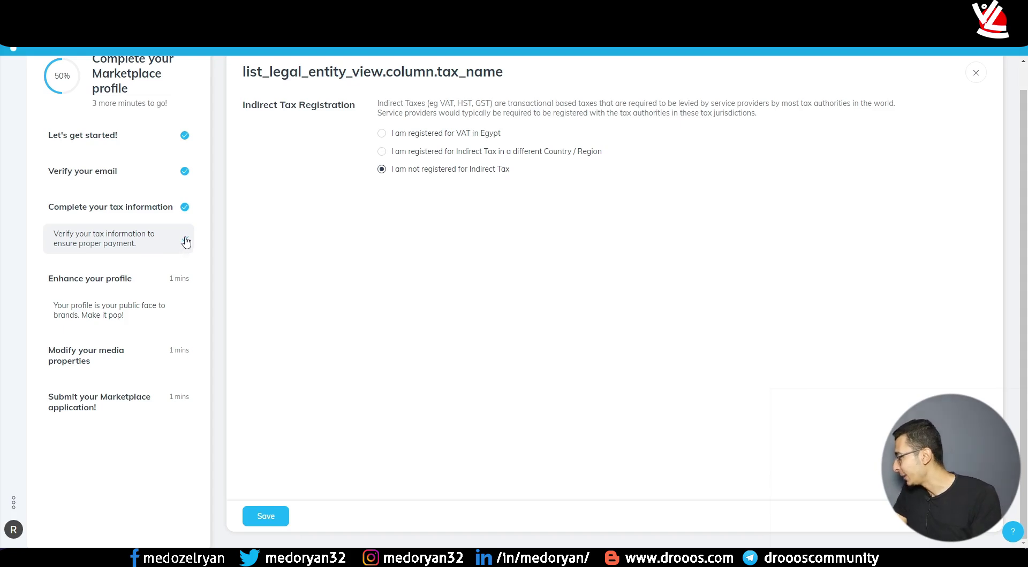
{"action": "left_click", "coordinate": [161, 310]}
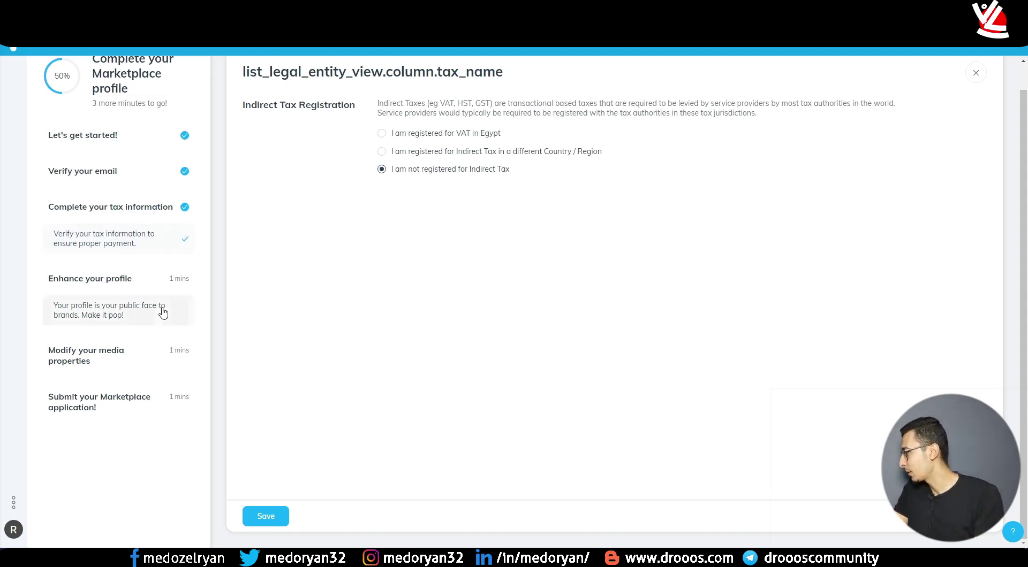
{"action": "left_click", "coordinate": [134, 277]}
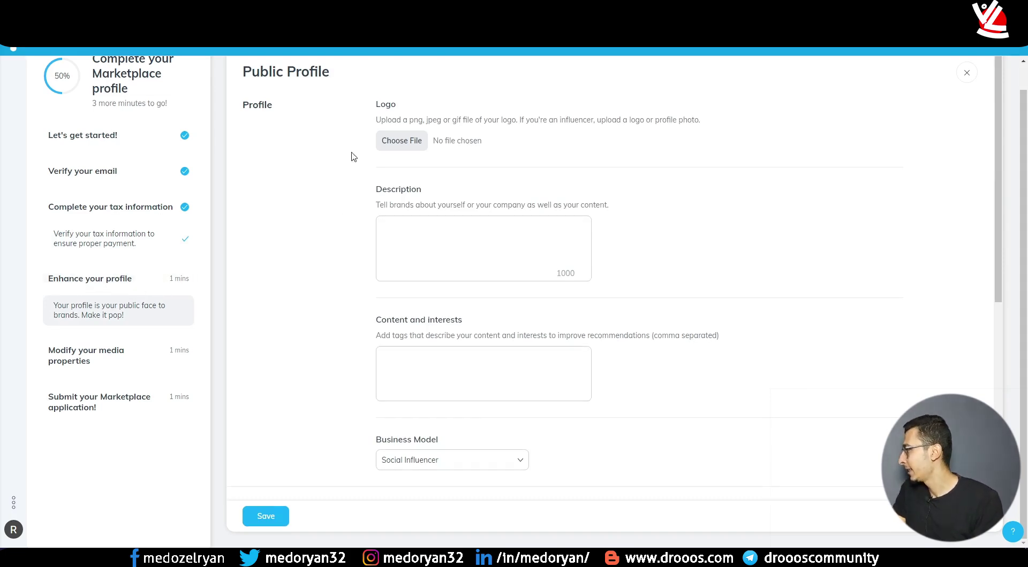
- Upload the white PNG logo image from the drive as the profile logo
{"action": "left_click", "coordinate": [403, 142]}
{"action": "scroll", "coordinate": [54, 354], "scroll_direction": "down", "scroll_amount": 4}
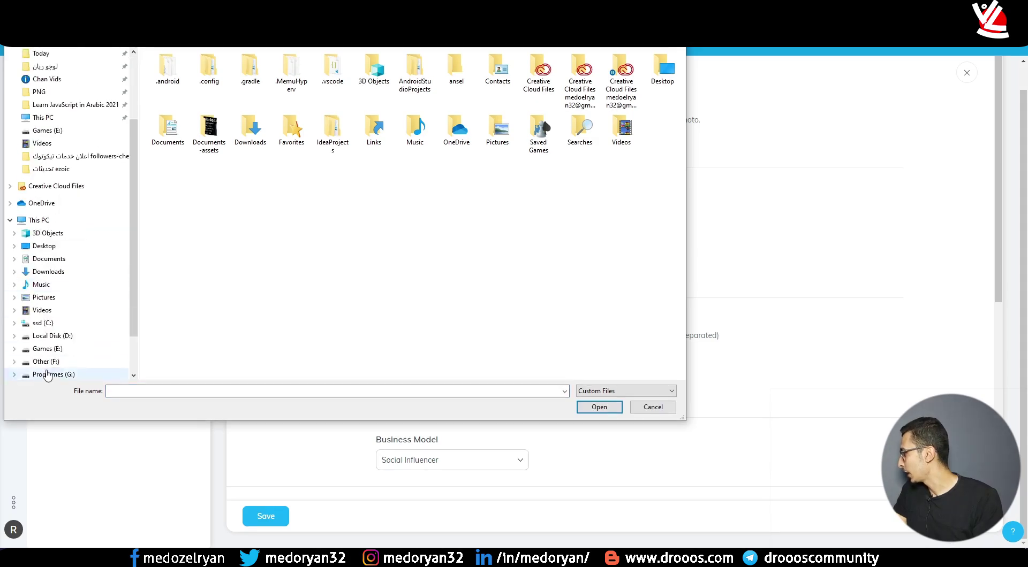
{"action": "left_click", "coordinate": [50, 348]}
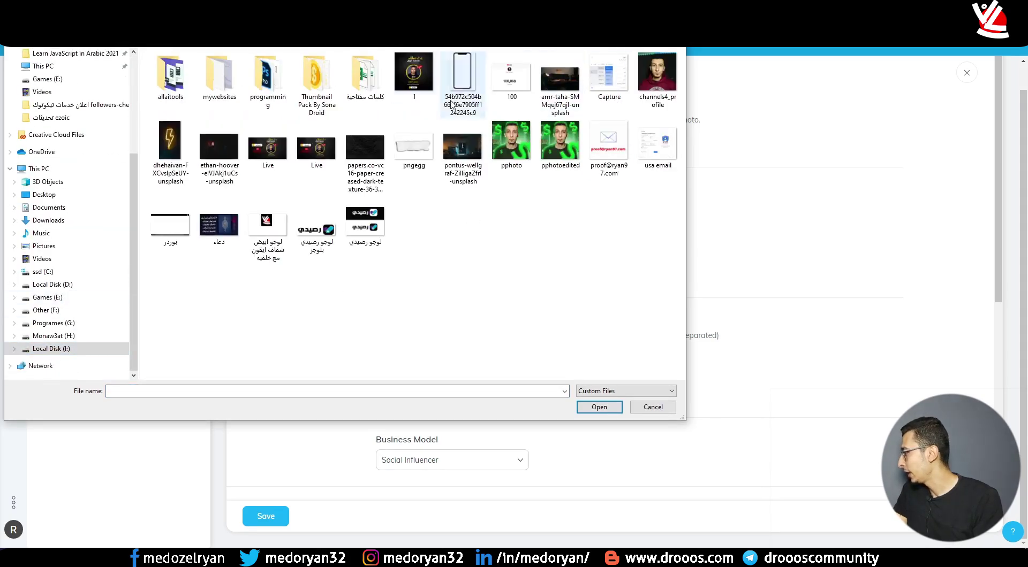
{"action": "double_click", "coordinate": [279, 265]}
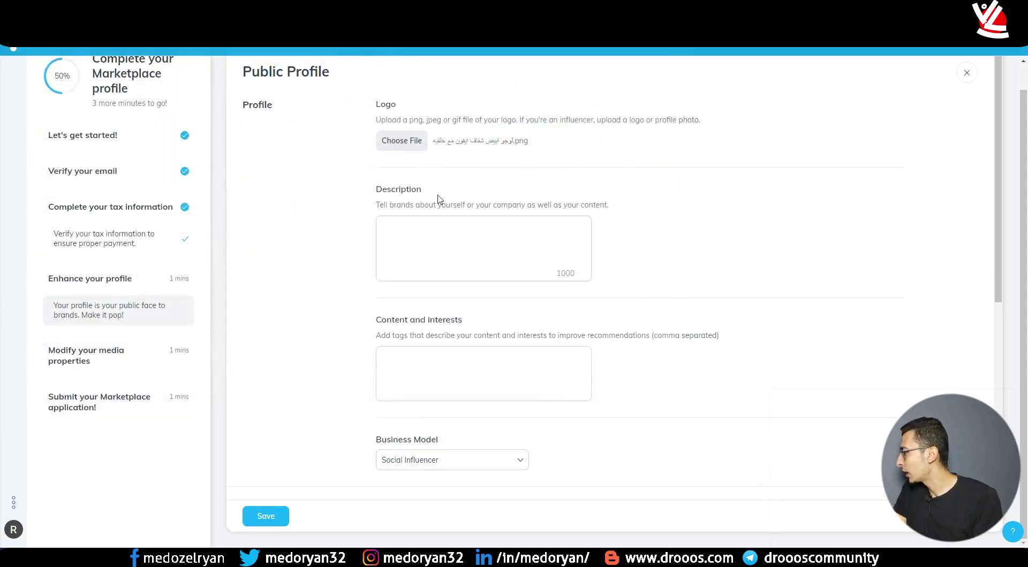
- Enter the profile description 'Tech Influncer'
{"action": "left_click", "coordinate": [461, 249]}
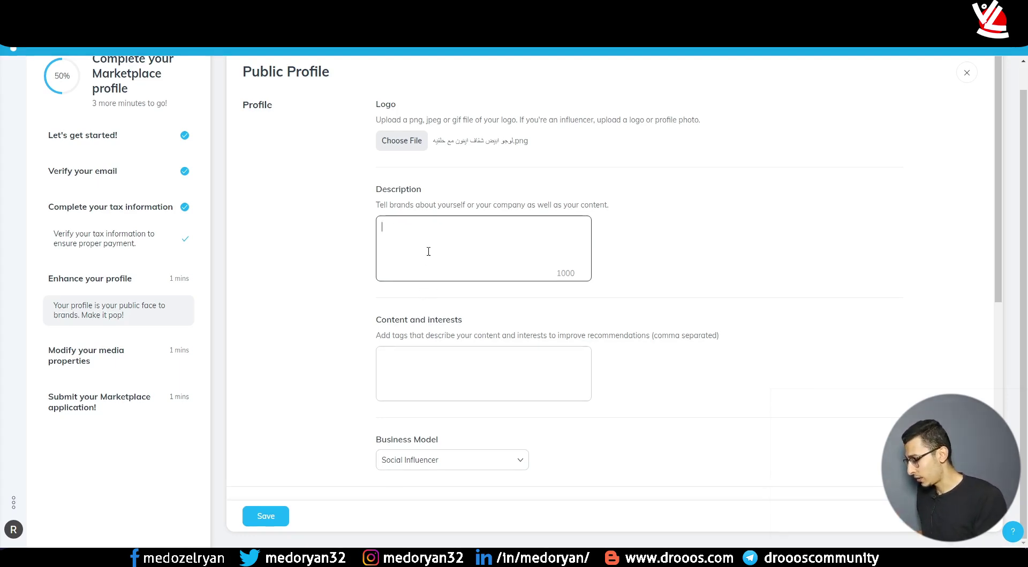
{"action": "type", "text": "Tech "}
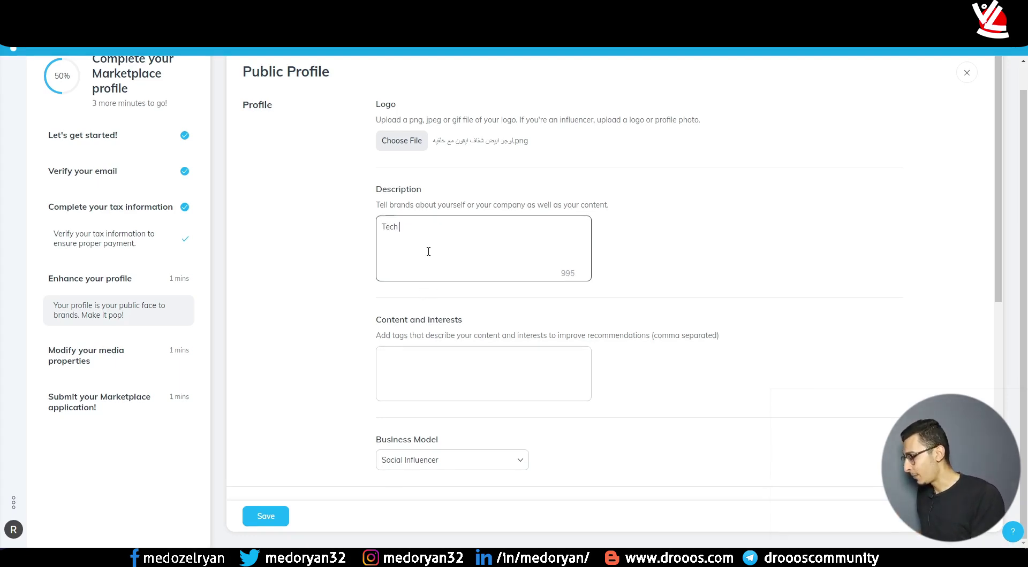
{"action": "type", "text": "Infl"}
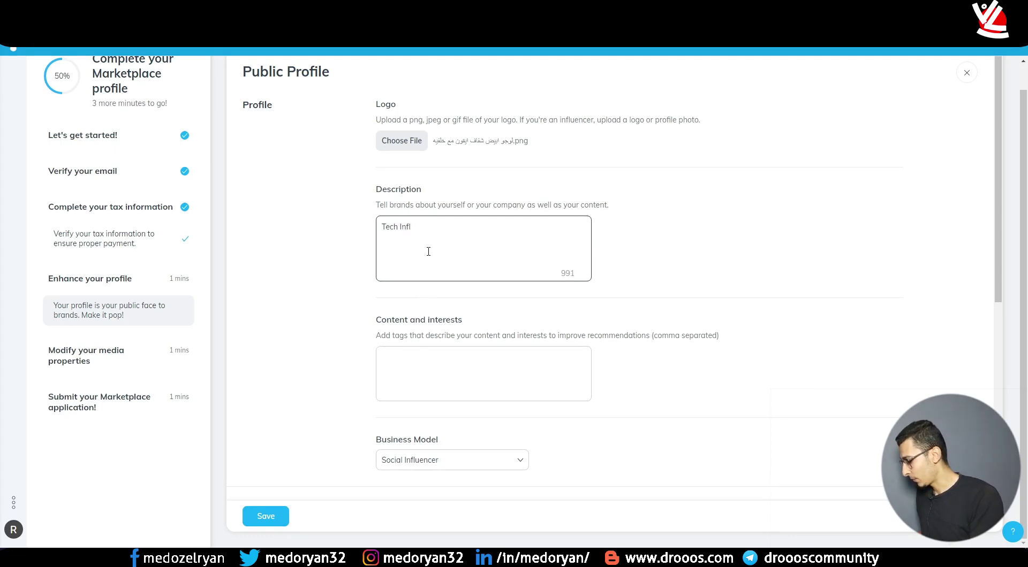
{"action": "type", "text": "u"}
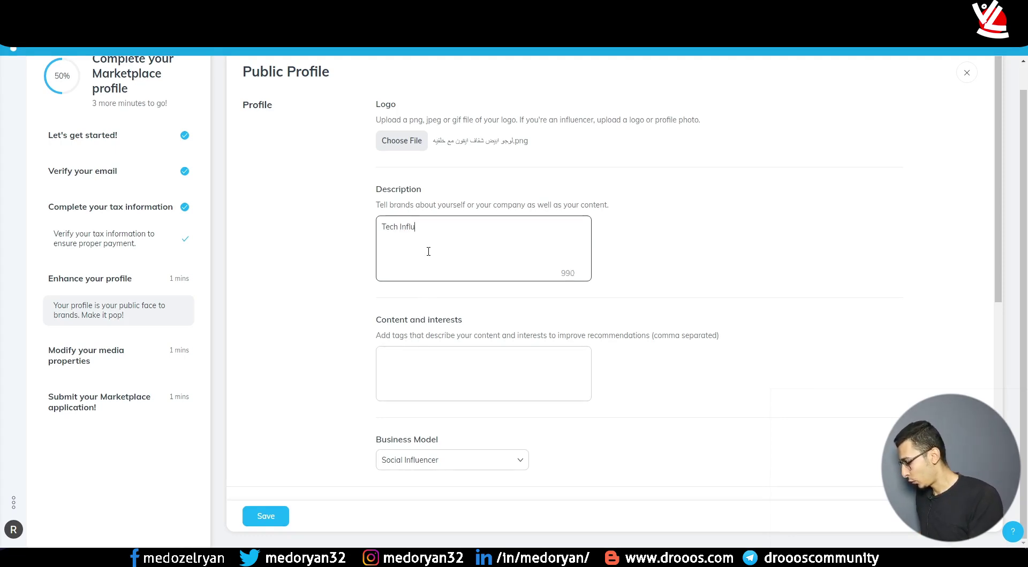
{"action": "type", "text": "nc"}
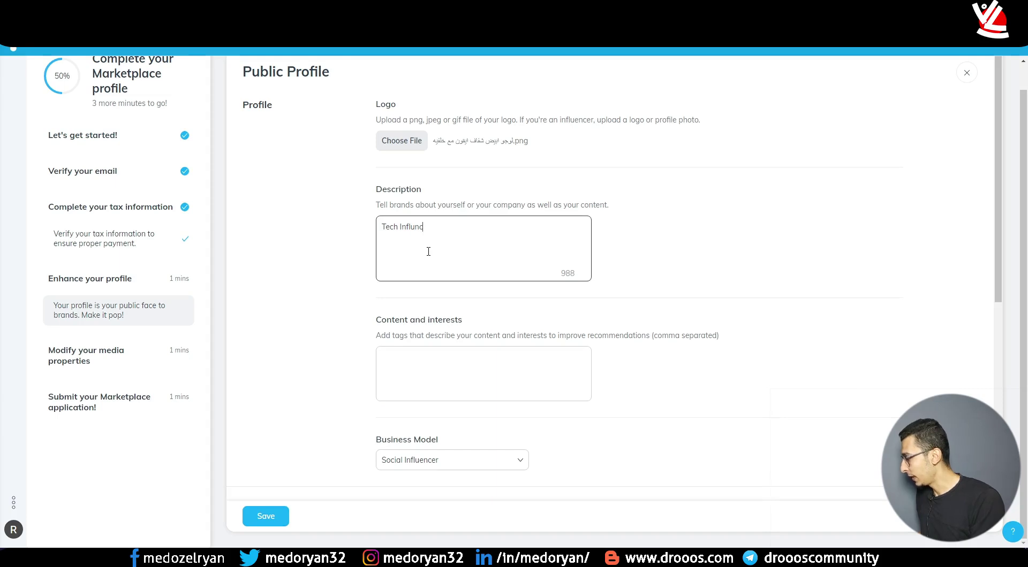
{"action": "type", "text": "er"}
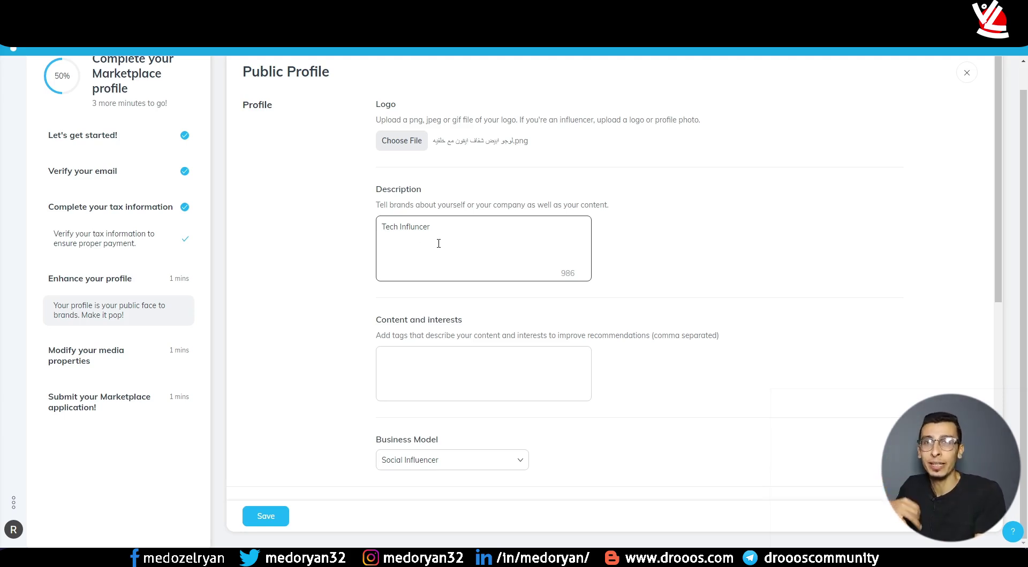
{"action": "scroll", "coordinate": [348, 310], "scroll_direction": "down", "scroll_amount": 2}
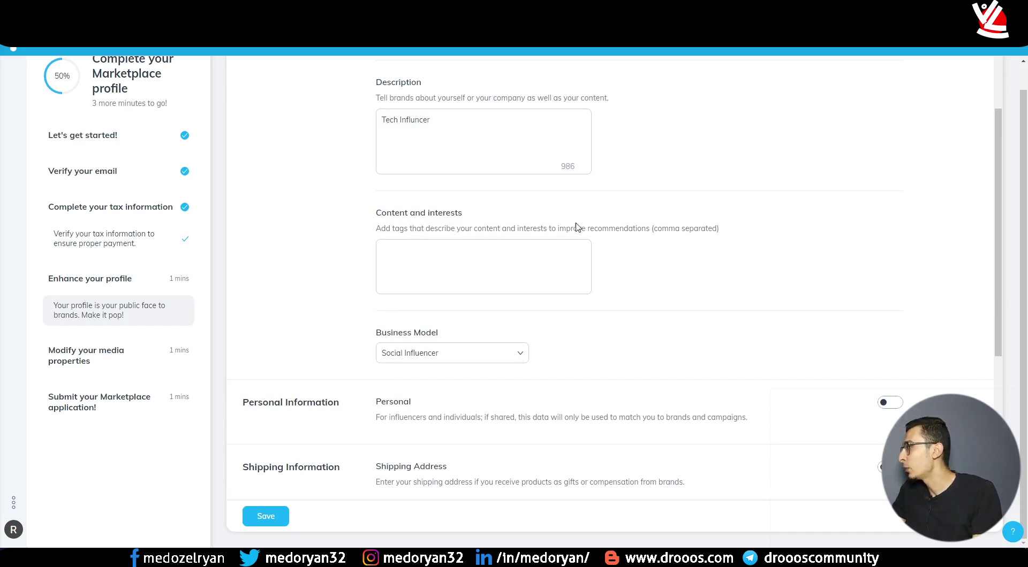
- Enter the tags 'tech, youtube, influncer, coupon, deal', correcting 'influncer' to 'influencer'
{"action": "left_click", "coordinate": [465, 270]}
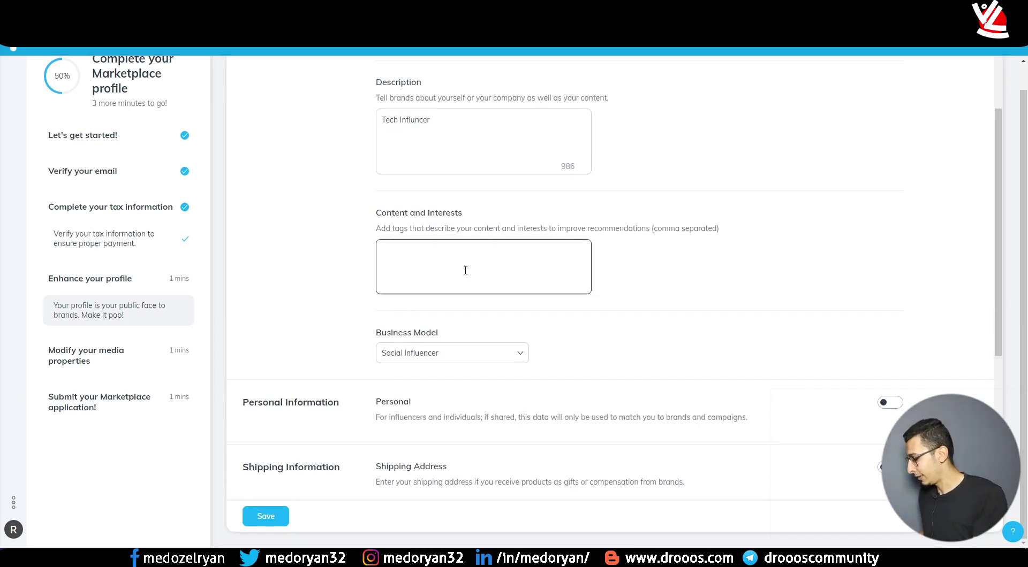
{"action": "type", "text": "tech"}
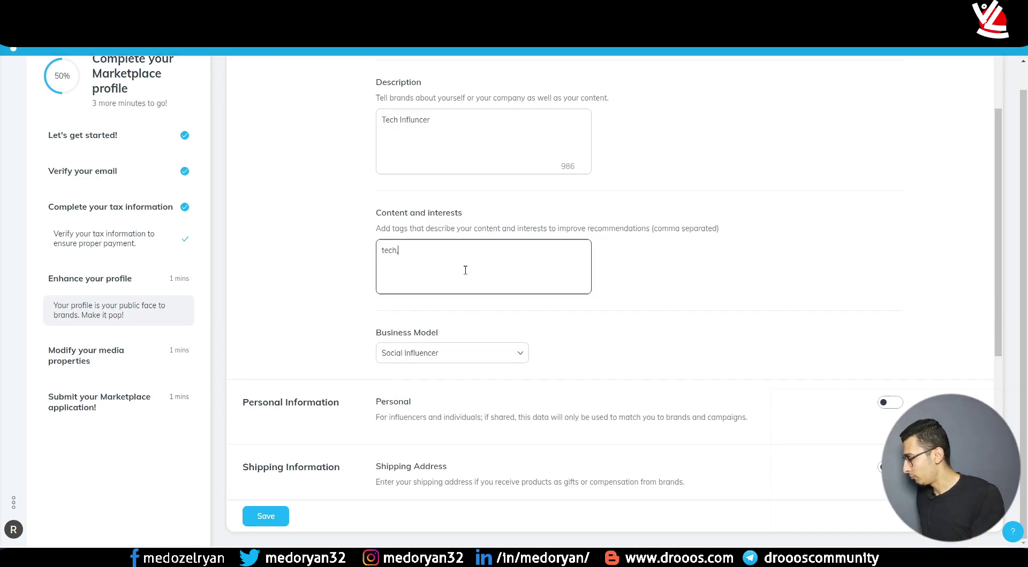
{"action": "type", "text": ", "}
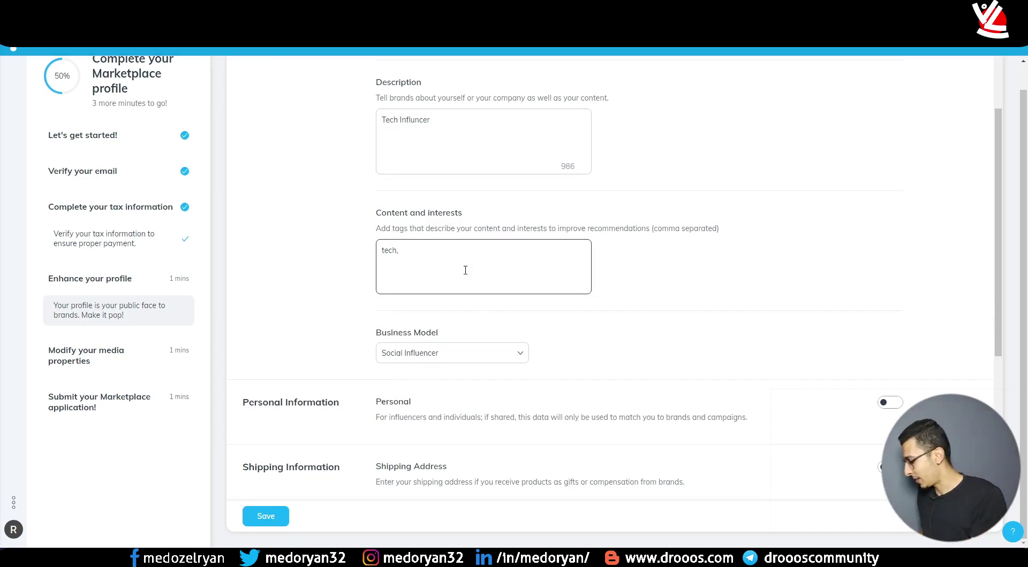
{"action": "type", "text": "youtube, "}
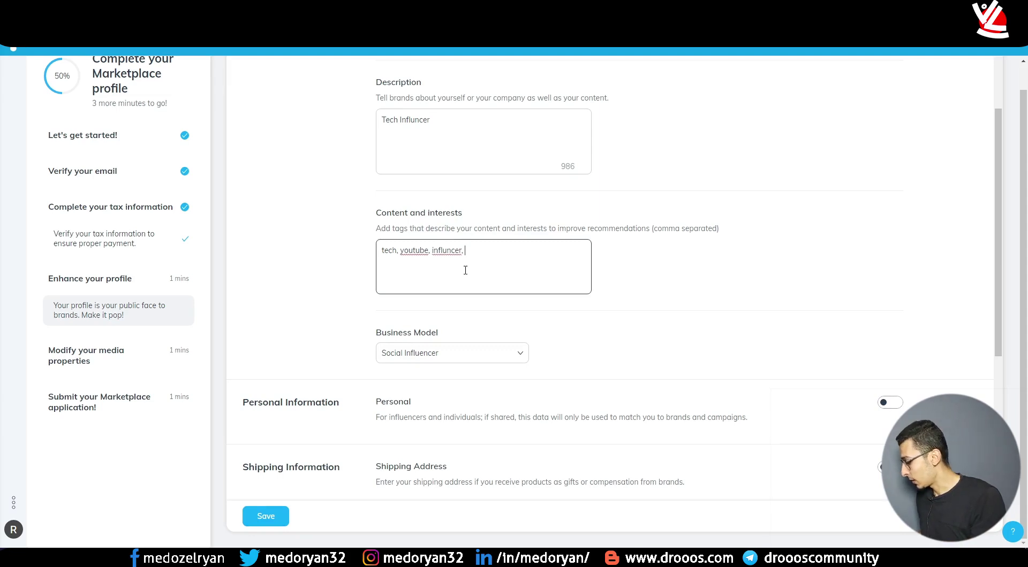
{"action": "type", "text": "influncer, coupo"}
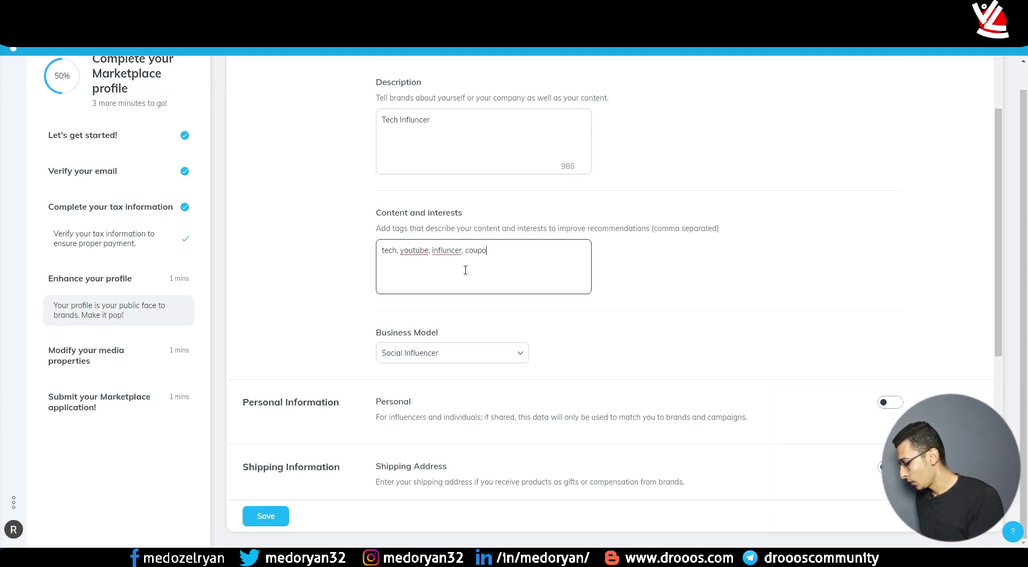
{"action": "type", "text": "n, deal"}
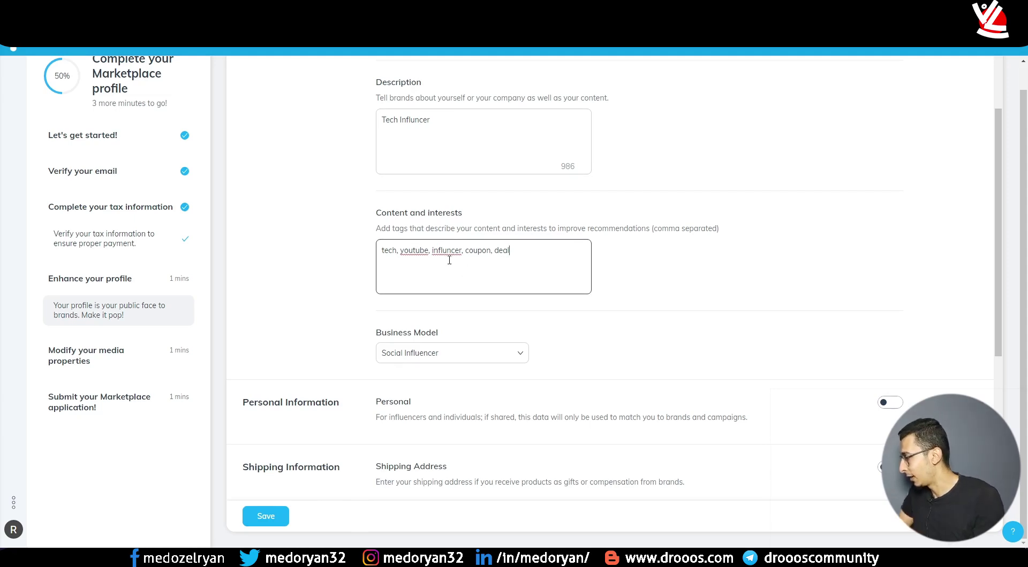
{"action": "double_click", "coordinate": [449, 260]}
{"action": "right_click", "coordinate": [450, 261]}
{"action": "left_click", "coordinate": [462, 257]}
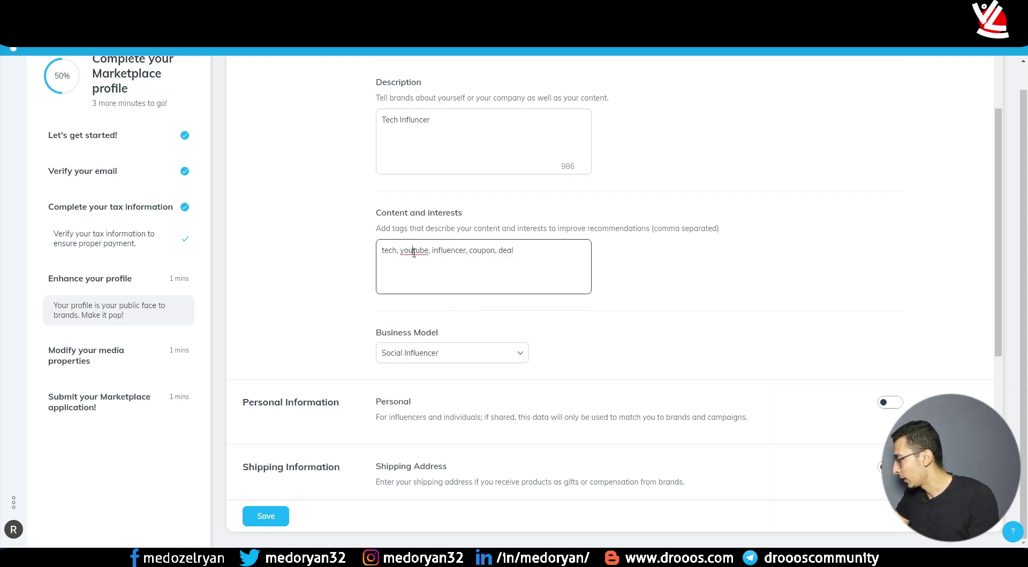
- Capitalise the tag to 'YouTube' and correct the description to 'Tech influencer'
{"action": "double_click", "coordinate": [414, 253]}
{"action": "right_click", "coordinate": [415, 256]}
{"action": "left_click", "coordinate": [439, 264]}
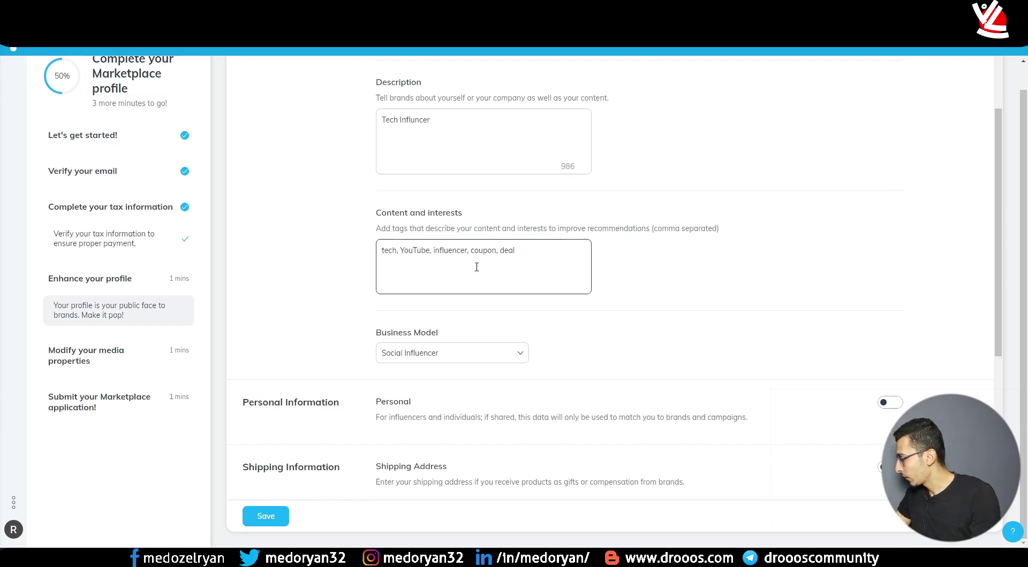
{"action": "double_click", "coordinate": [449, 257]}
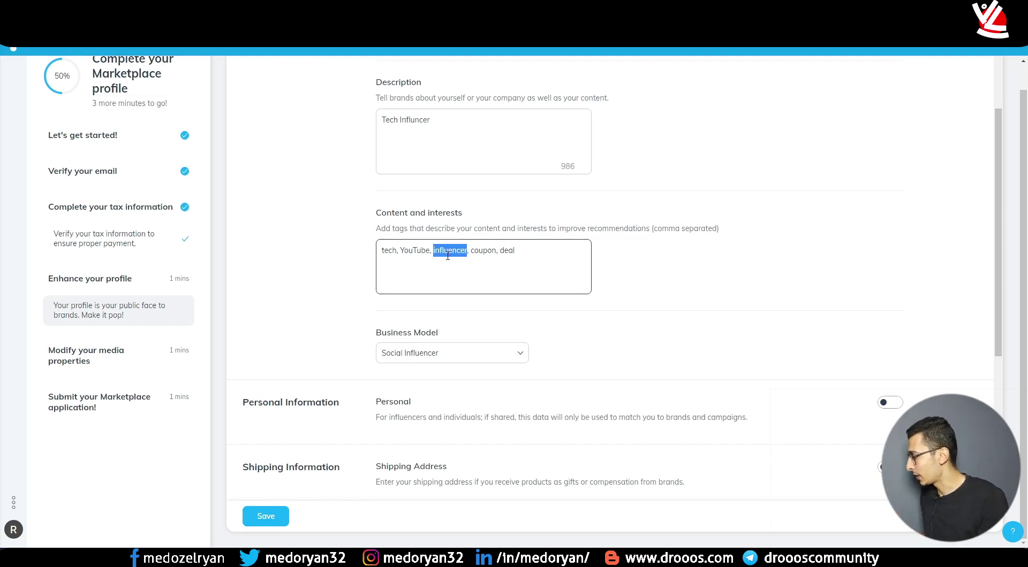
{"action": "right_click", "coordinate": [423, 138]}
{"action": "left_click", "coordinate": [425, 148]}
{"action": "scroll", "coordinate": [437, 170], "scroll_direction": "down", "scroll_amount": 3}
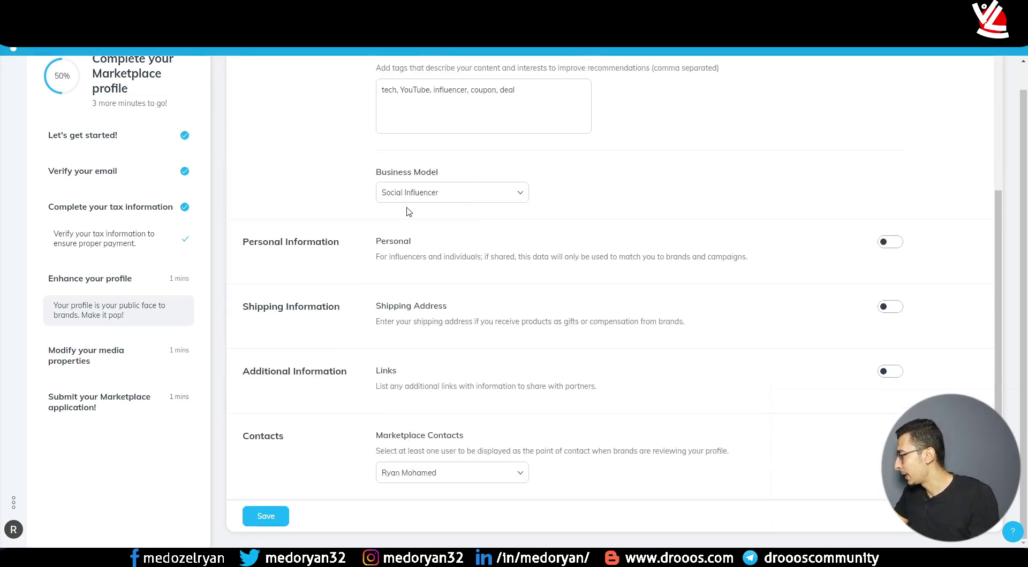
- Keep Social Influencer as the business model
{"action": "left_click", "coordinate": [427, 197]}
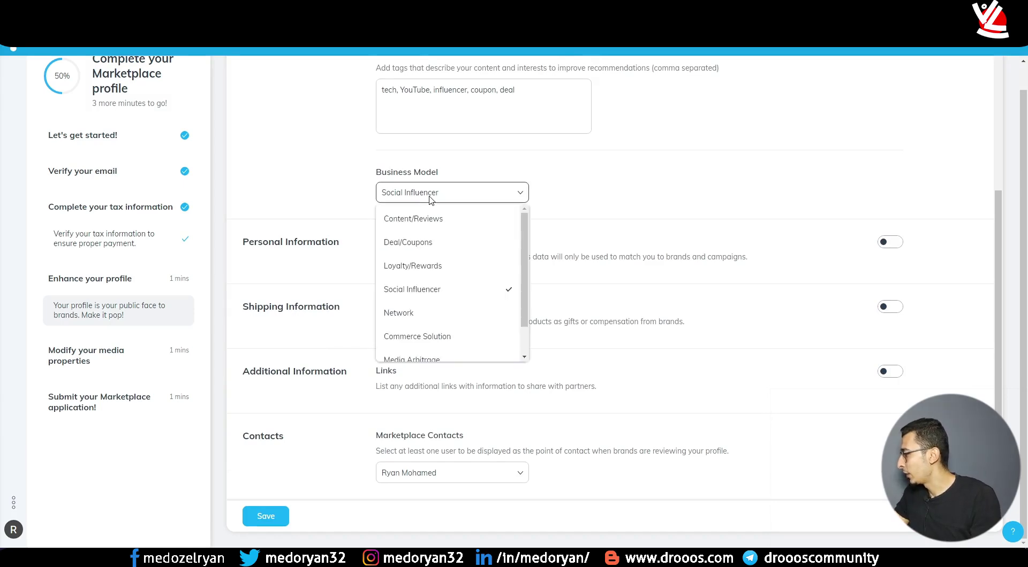
{"action": "left_click", "coordinate": [311, 192]}
{"action": "scroll", "coordinate": [316, 176], "scroll_direction": "down", "scroll_amount": 3}
{"action": "scroll", "coordinate": [337, 173], "scroll_direction": "up", "scroll_amount": 1}
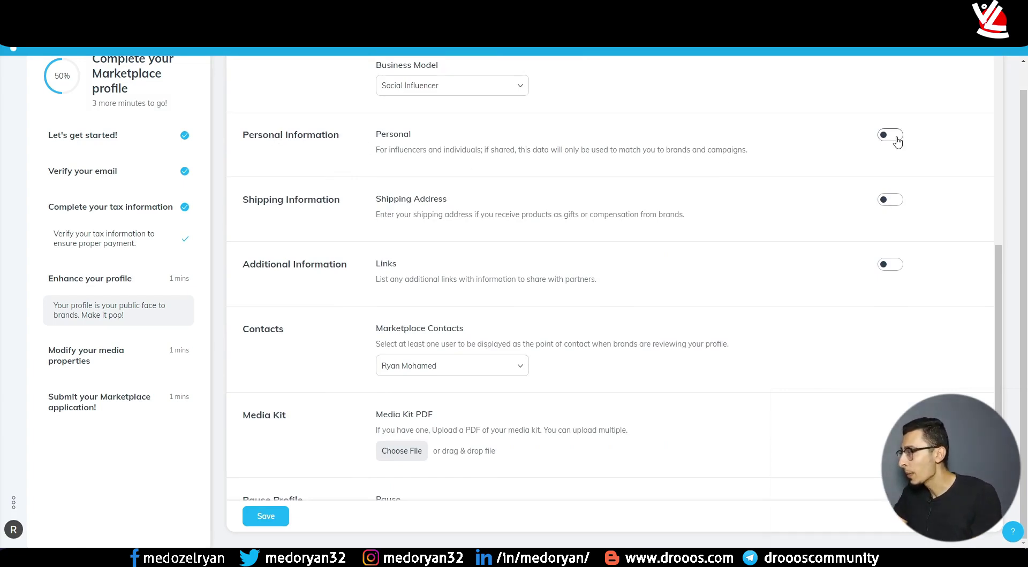
{"action": "scroll", "coordinate": [642, 160], "scroll_direction": "up", "scroll_amount": 2}
{"action": "scroll", "coordinate": [457, 160], "scroll_direction": "up", "scroll_amount": 5}
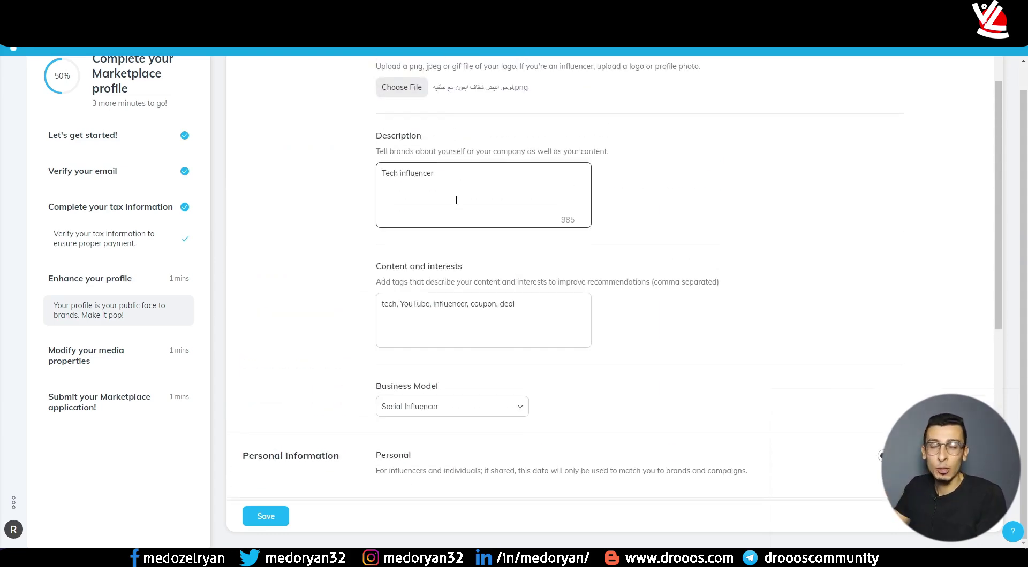
{"action": "scroll", "coordinate": [456, 200], "scroll_direction": "down", "scroll_amount": 5}
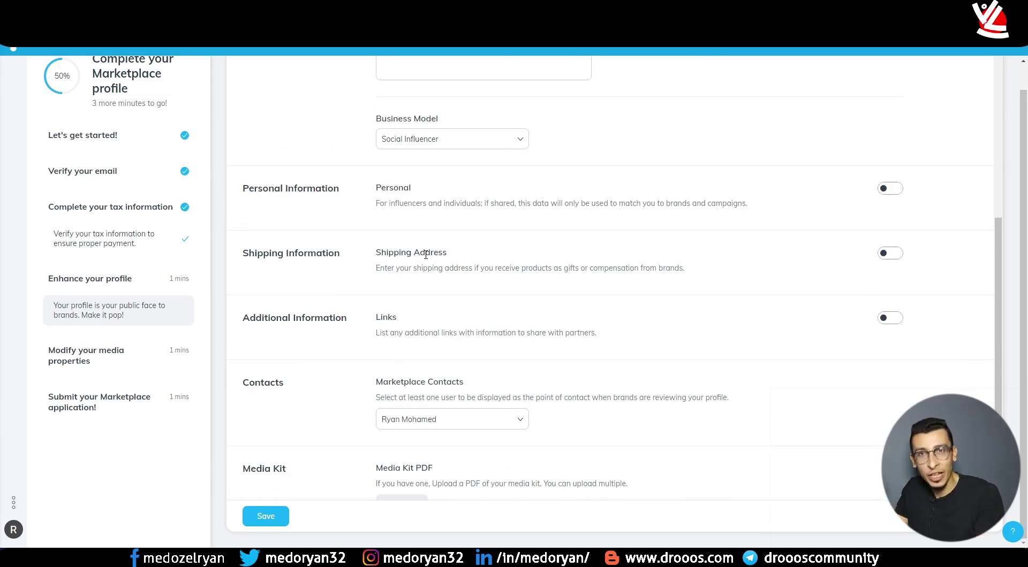
{"action": "scroll", "coordinate": [375, 313], "scroll_direction": "down", "scroll_amount": 2}
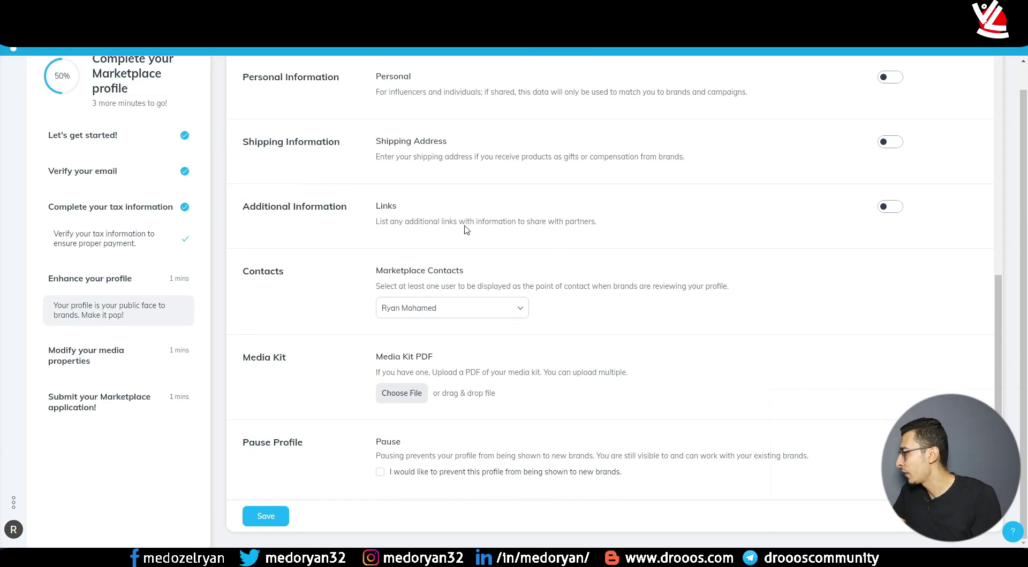
- Leave sharing additional links off and save the public profile
{"action": "left_click", "coordinate": [888, 207]}
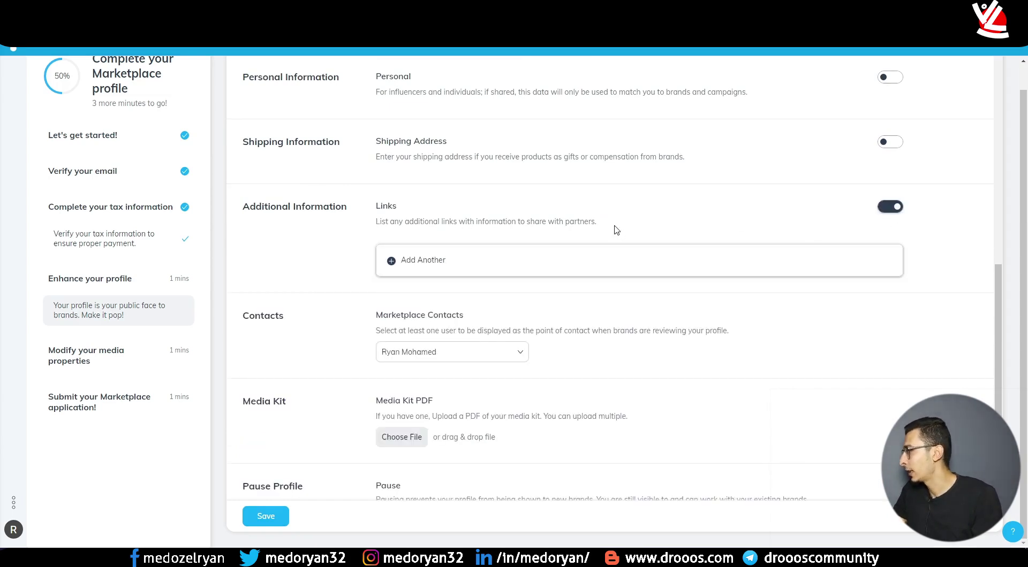
{"action": "left_click", "coordinate": [890, 206]}
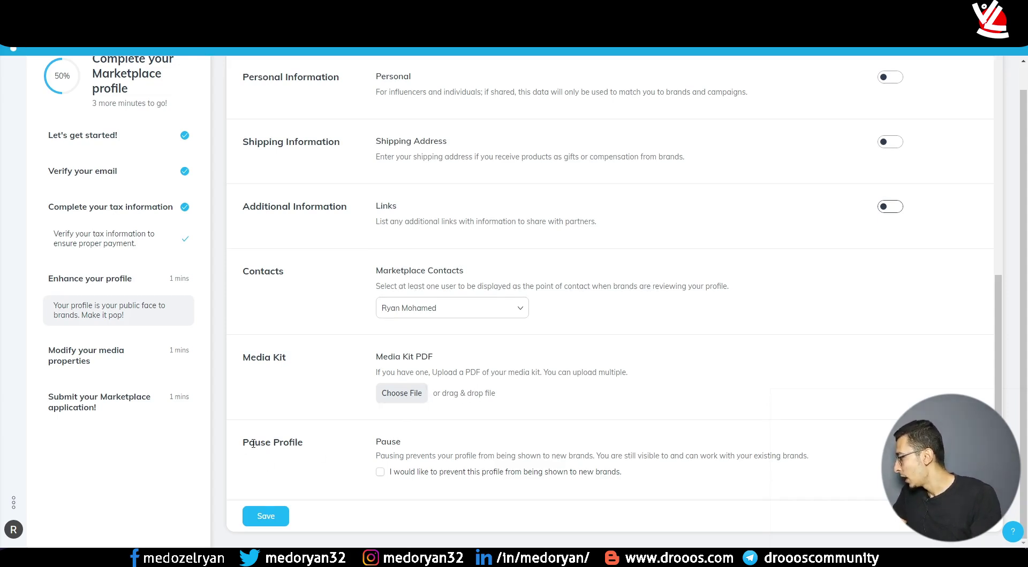
{"action": "left_click", "coordinate": [280, 516]}
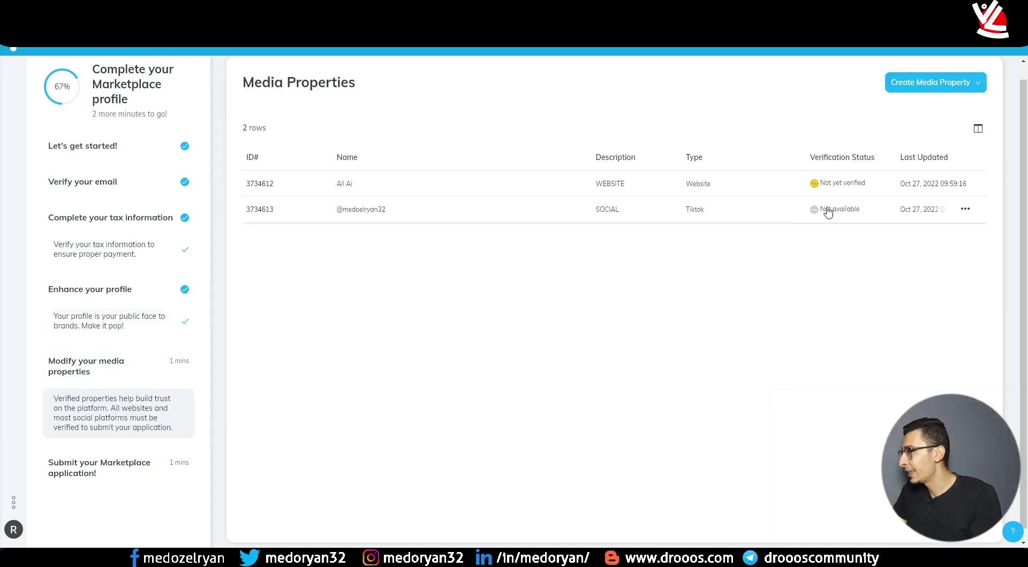
- Start verifying the All Ai website by pasting code, and copy the meta tag
{"action": "mouse_move", "coordinate": [843, 190]}
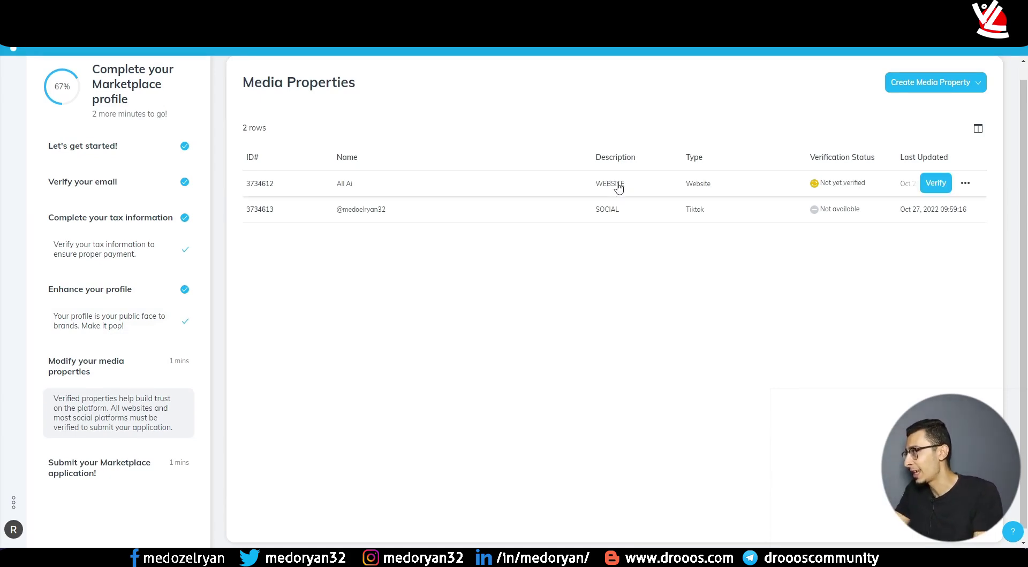
{"action": "left_click", "coordinate": [934, 182]}
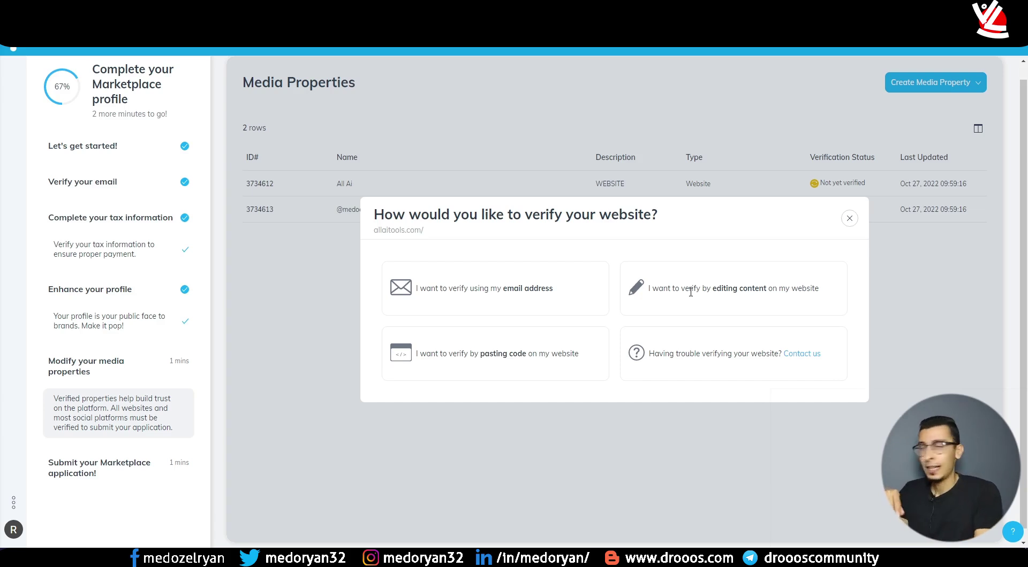
{"action": "left_click", "coordinate": [503, 353]}
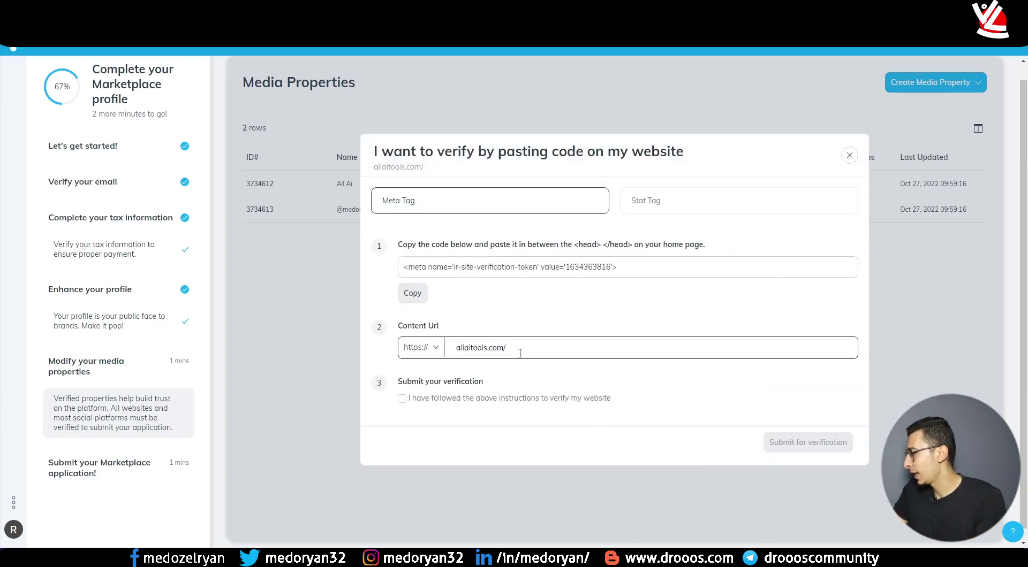
{"action": "triple_click", "coordinate": [509, 260]}
{"action": "right_click", "coordinate": [484, 261]}
{"action": "left_click", "coordinate": [513, 269]}
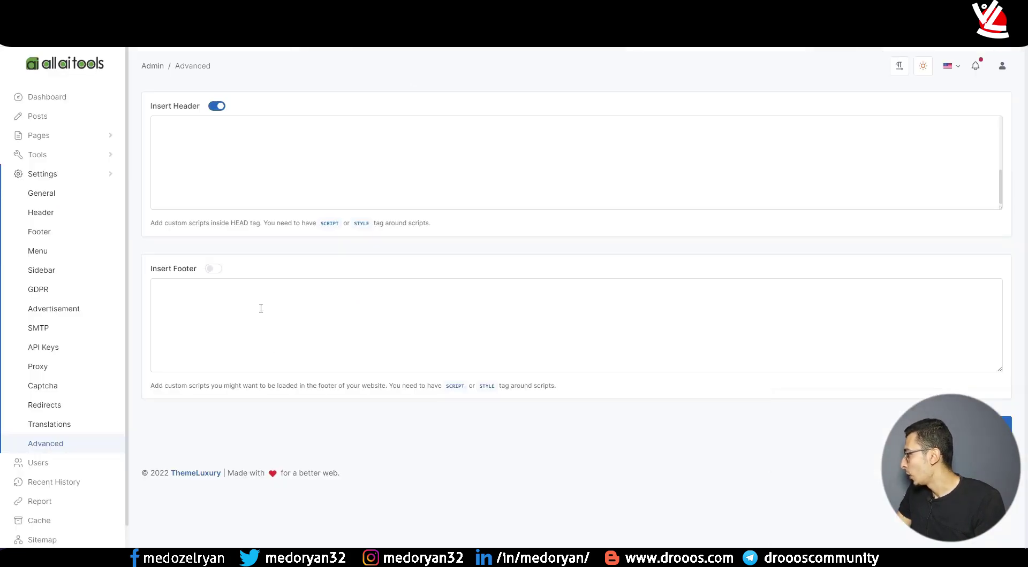
- Paste the meta tag into the site admin's Insert Header scripts and save
{"action": "left_click", "coordinate": [191, 180]}
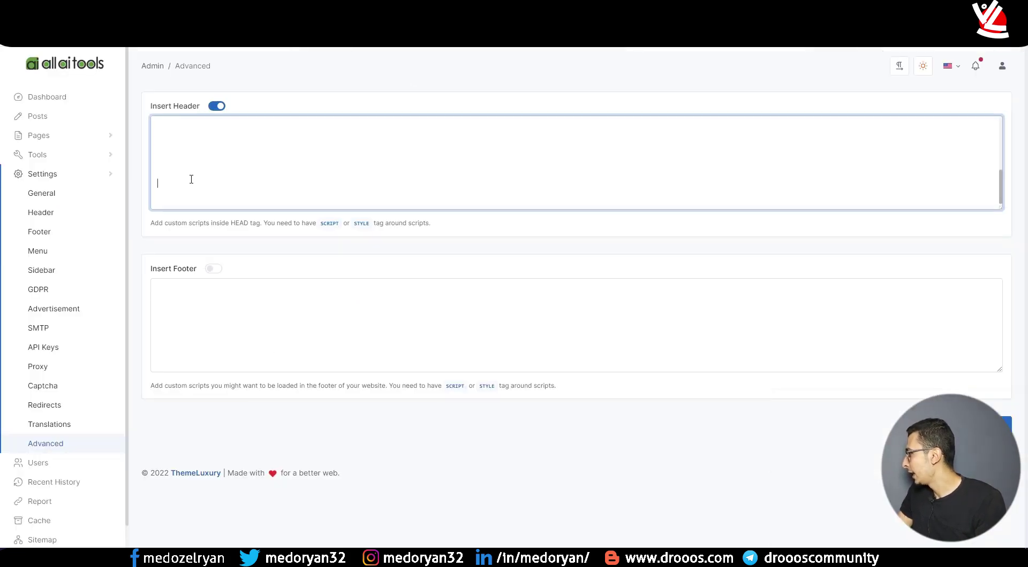
{"action": "key", "text": "ctrl+v"}
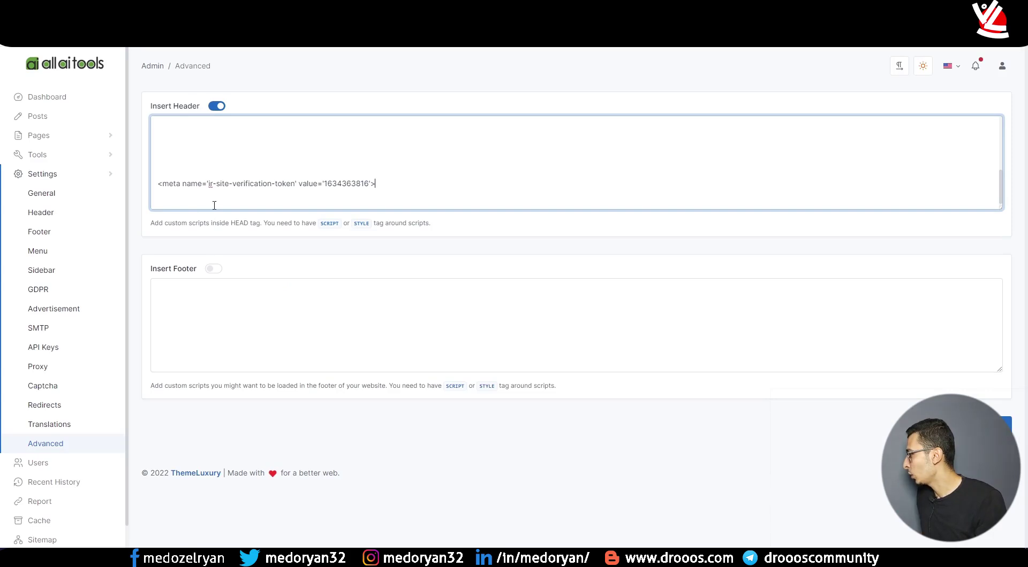
{"action": "left_click", "coordinate": [985, 425]}
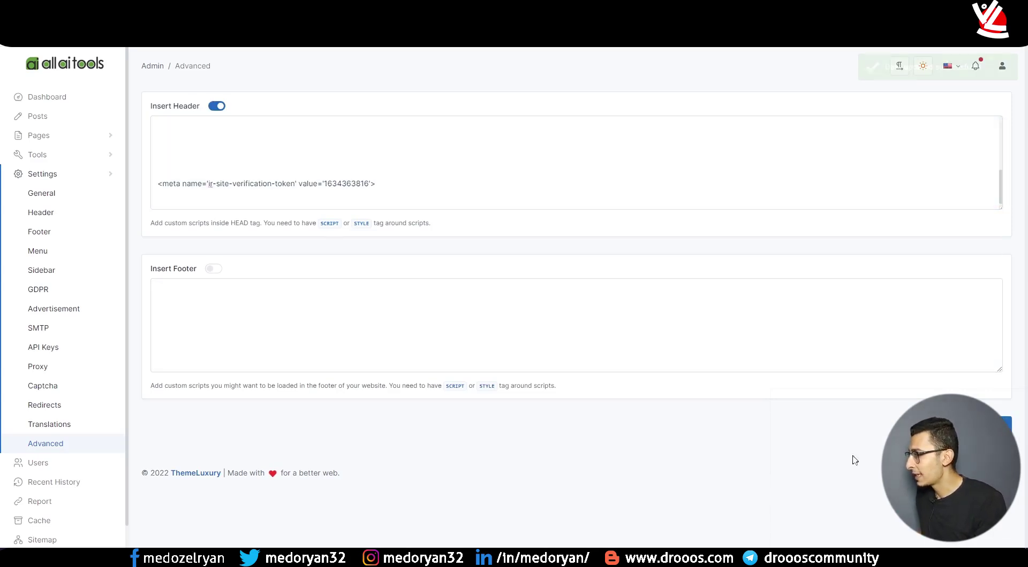
- Back on impact.com, check the content URL and confirm the instructions were followed
{"action": "key", "text": "alt+Tab"}
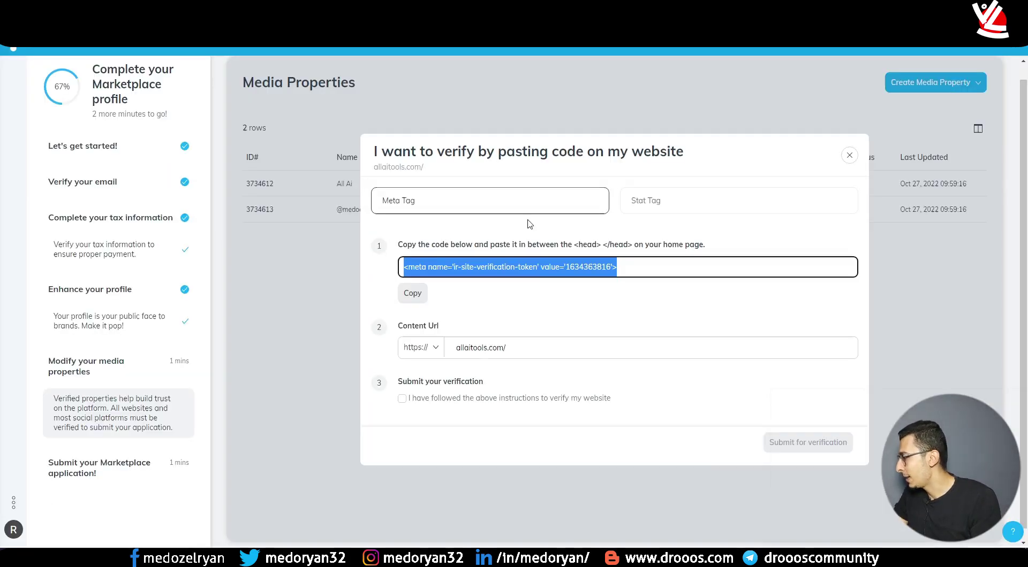
{"action": "left_click", "coordinate": [544, 289]}
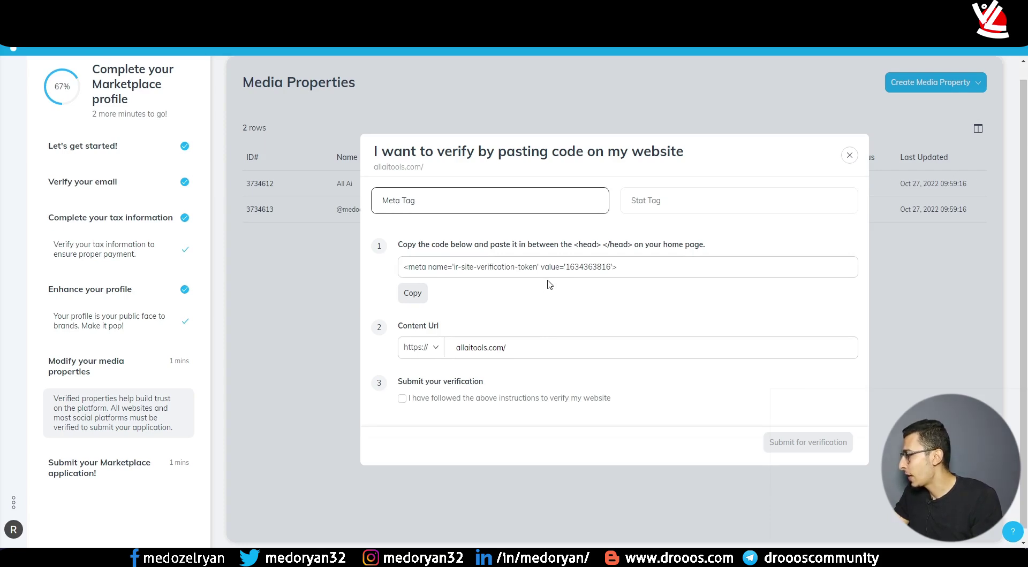
{"action": "left_click", "coordinate": [424, 348]}
{"action": "left_click", "coordinate": [476, 351]}
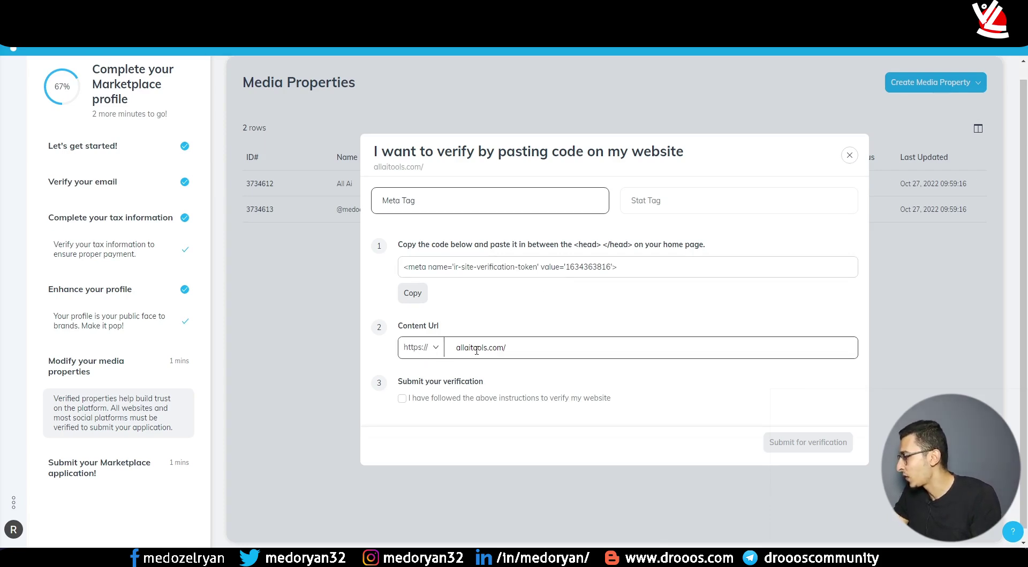
{"action": "left_click", "coordinate": [404, 399]}
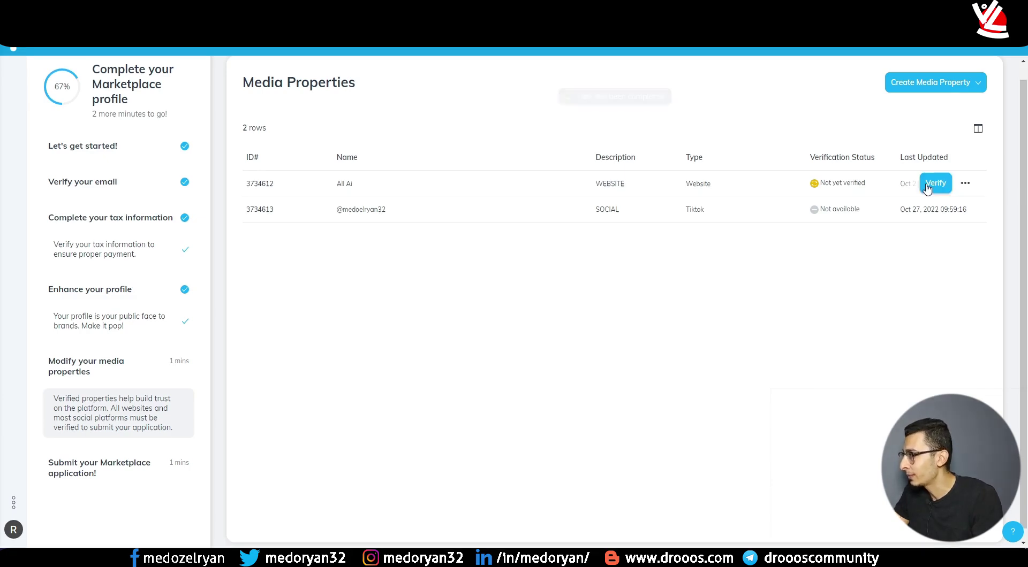
- Reopen Verify, choose pasting code, tick the confirmation and submit for verification
{"action": "left_click", "coordinate": [931, 183]}
{"action": "left_click", "coordinate": [510, 356]}
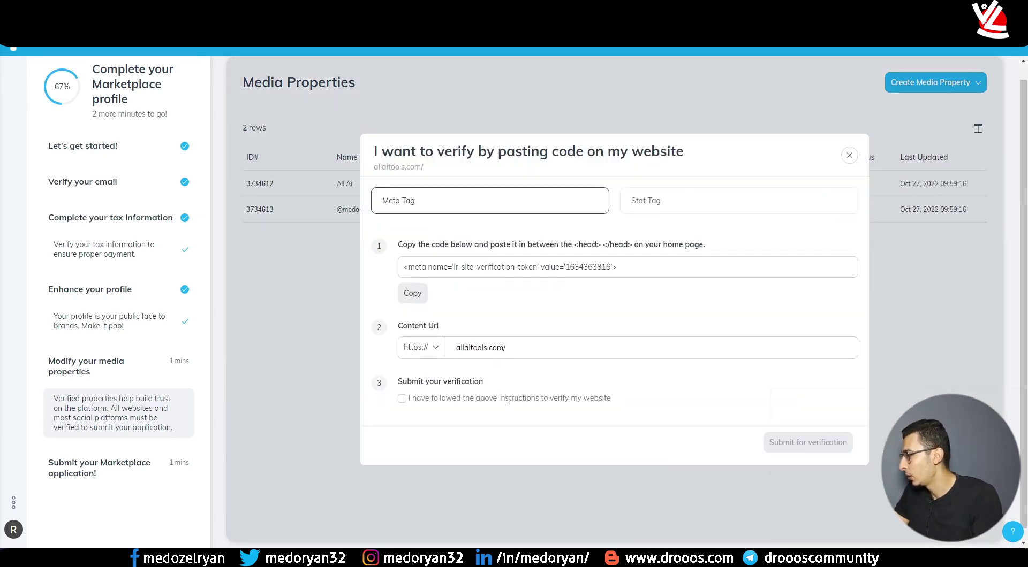
{"action": "left_click", "coordinate": [402, 398]}
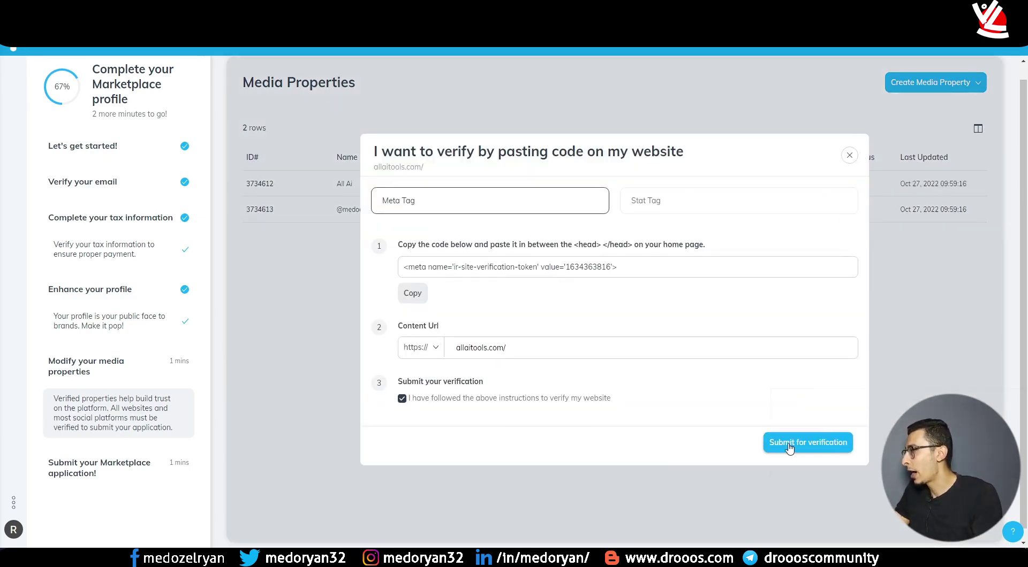
{"action": "left_click", "coordinate": [792, 447]}
{"action": "mouse_move", "coordinate": [837, 186]}
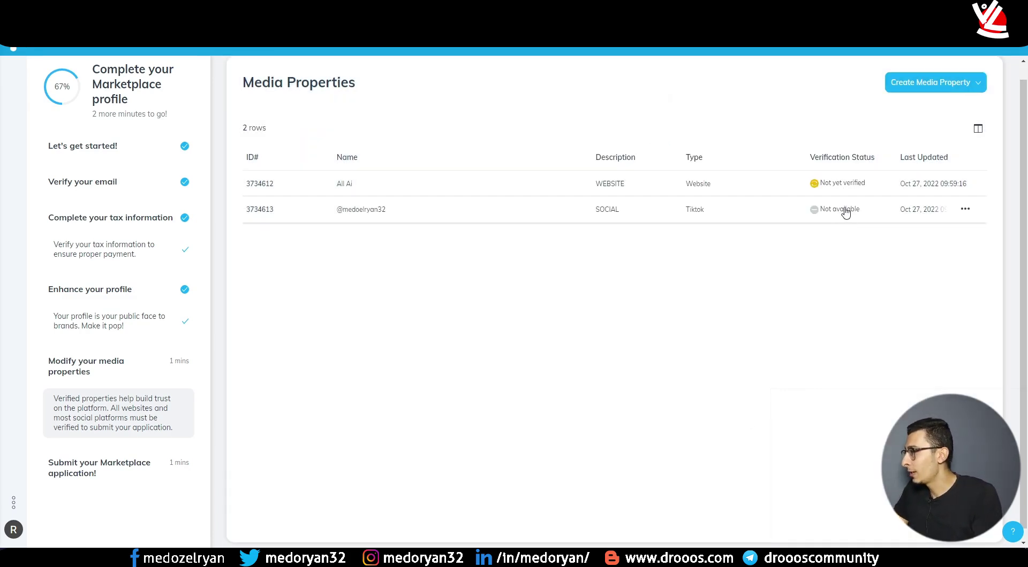
- Open the TikTok social property's Edit form to review it, then close it
{"action": "left_click", "coordinate": [966, 211]}
{"action": "left_click", "coordinate": [797, 250]}
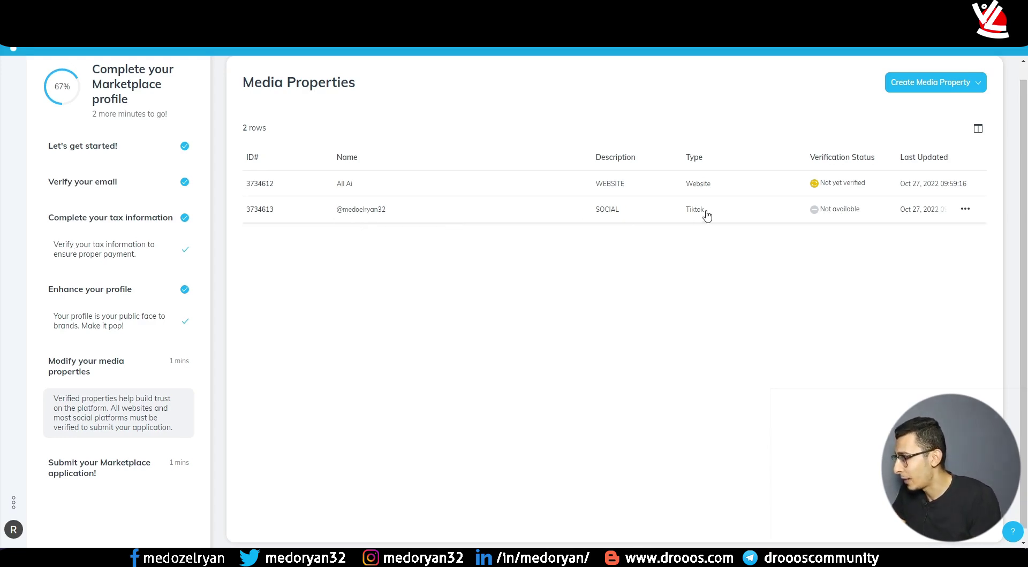
{"action": "left_click", "coordinate": [967, 210]}
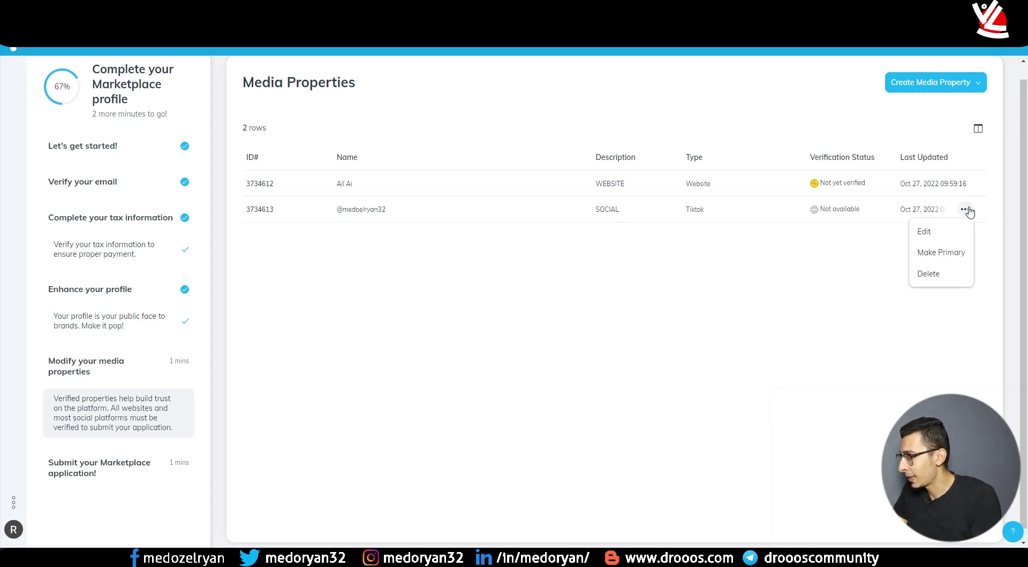
{"action": "left_click", "coordinate": [950, 231]}
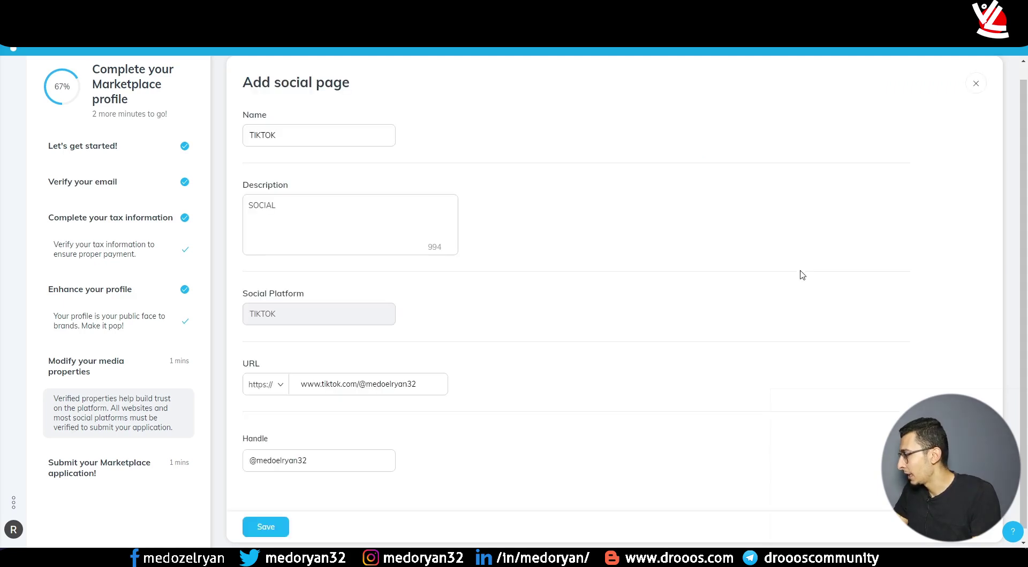
{"action": "scroll", "coordinate": [575, 264], "scroll_direction": "down", "scroll_amount": 1}
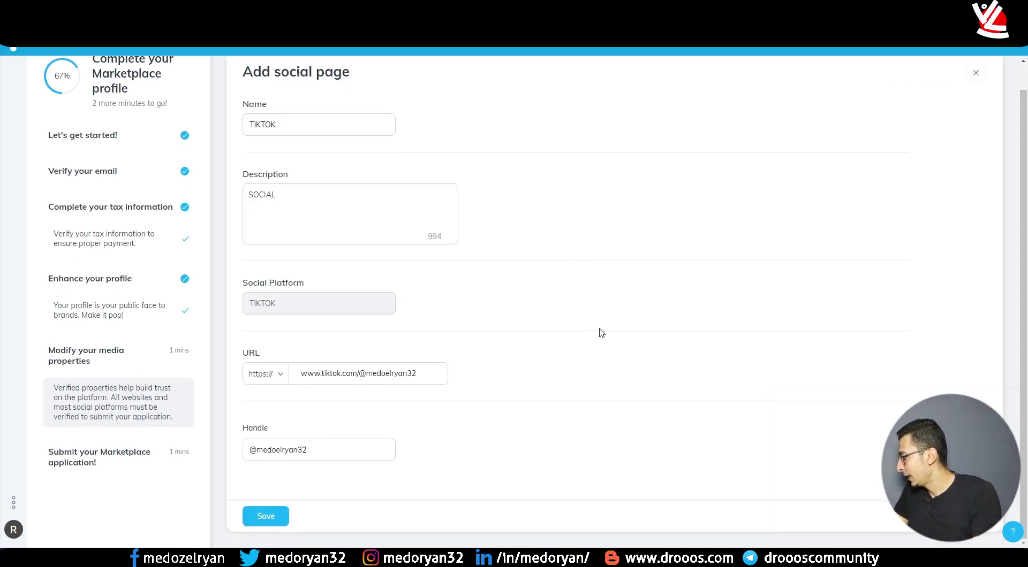
{"action": "scroll", "coordinate": [587, 280], "scroll_direction": "up", "scroll_amount": 1}
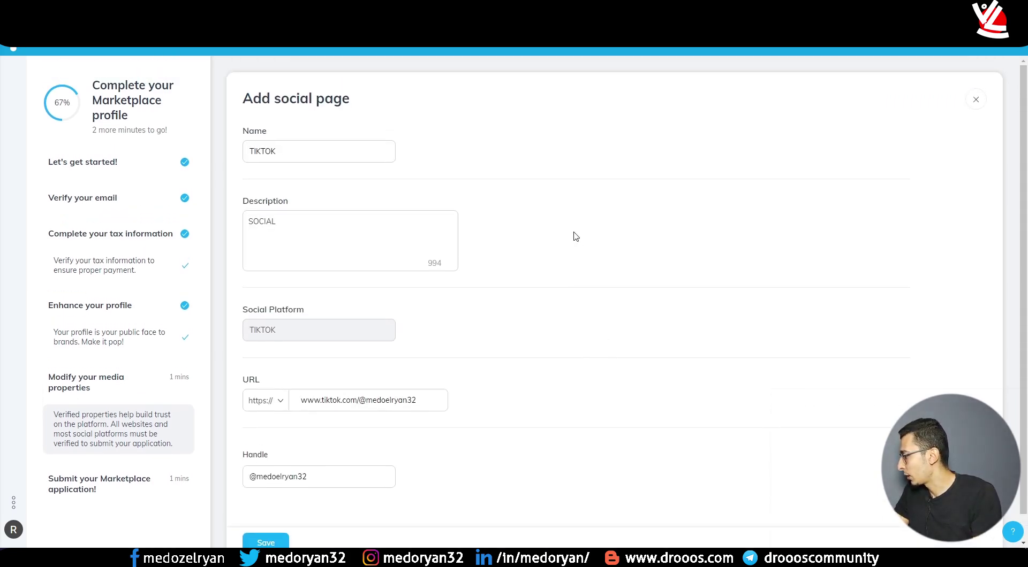
{"action": "key", "text": "Return"}
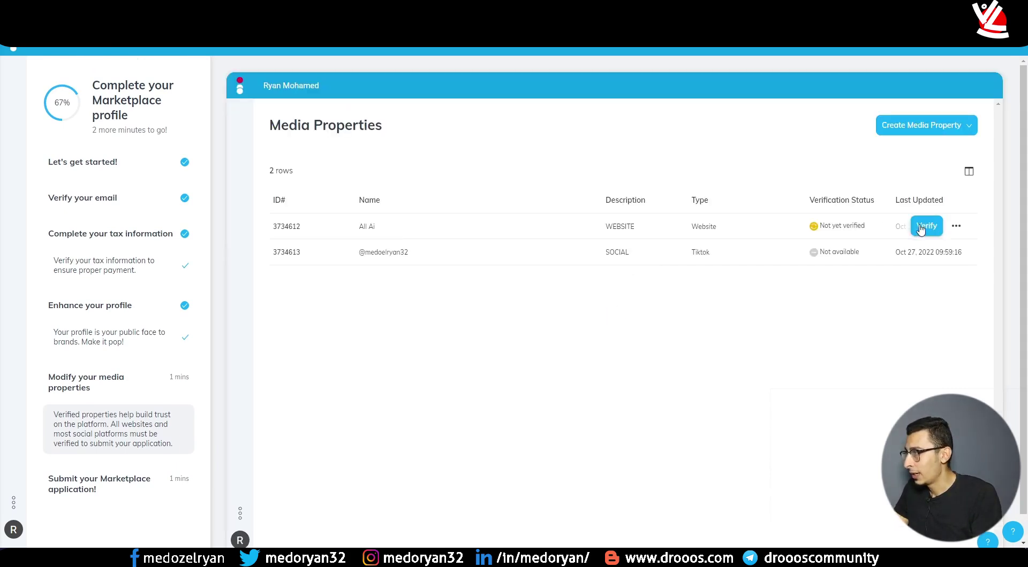
- Resubmit the All Ai website for verification by pasting code
{"action": "left_click", "coordinate": [925, 225]}
{"action": "left_click", "coordinate": [508, 373]}
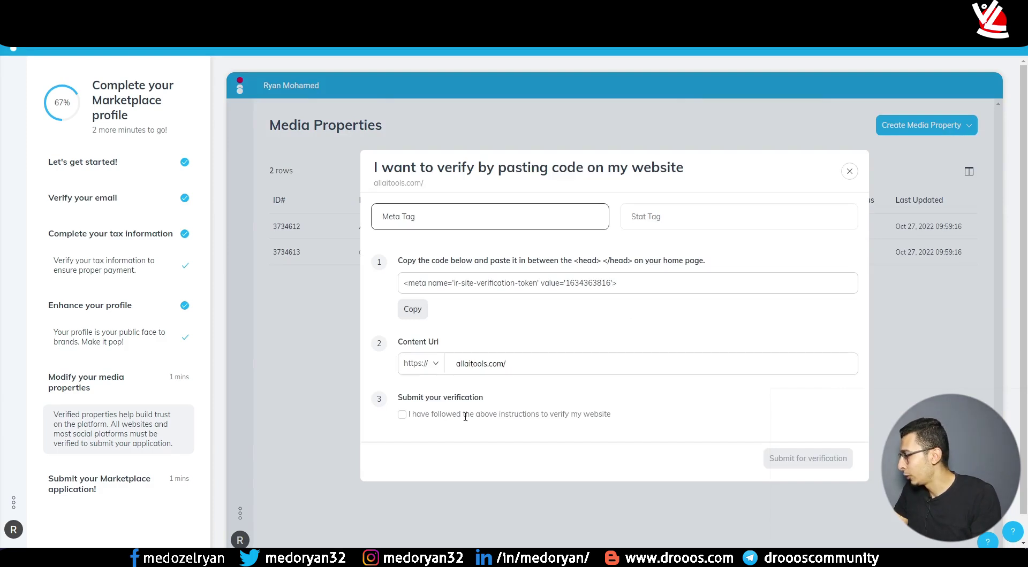
{"action": "left_click", "coordinate": [402, 415]}
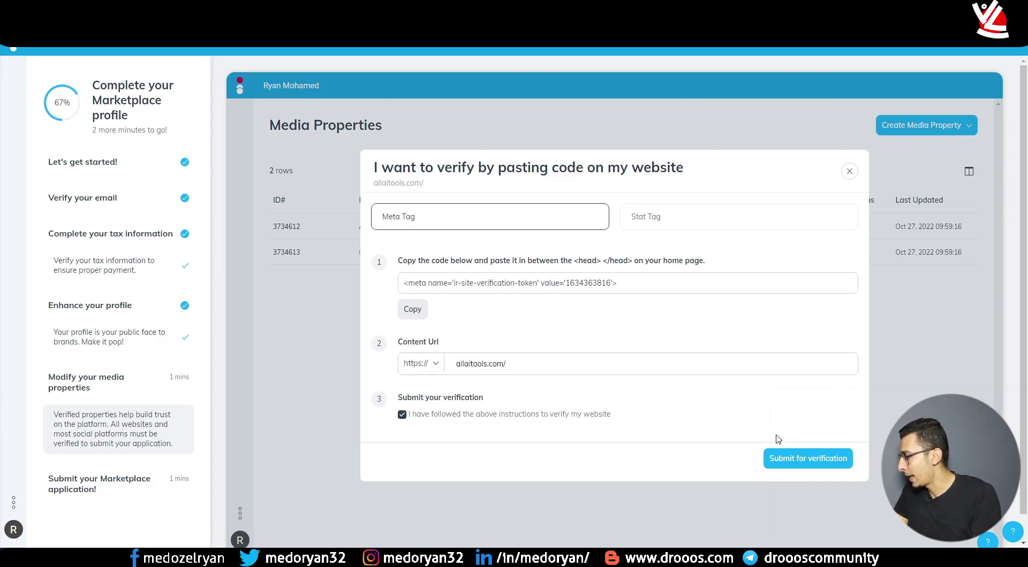
{"action": "left_click", "coordinate": [806, 460]}
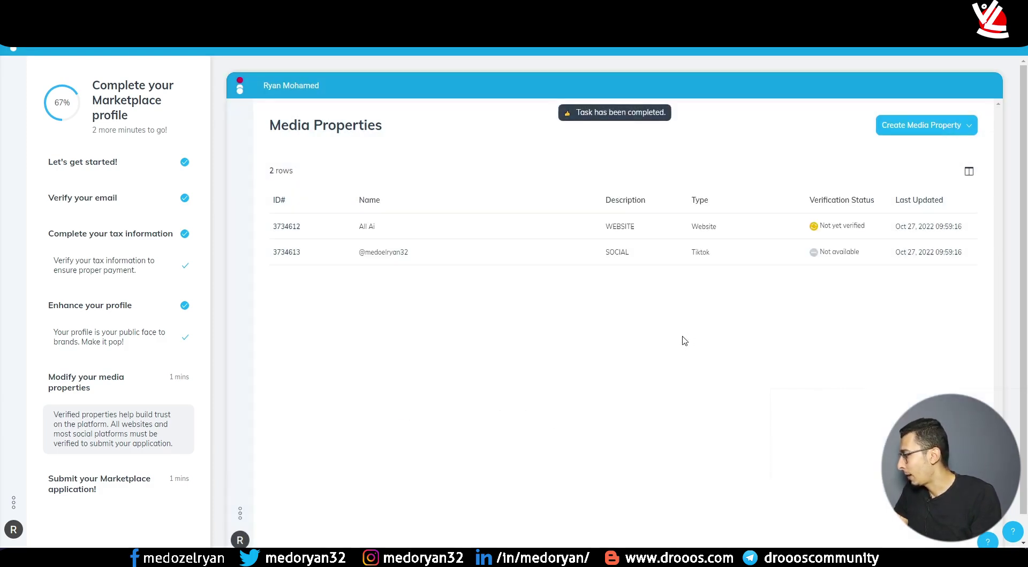
{"action": "scroll", "coordinate": [620, 339], "scroll_direction": "down", "scroll_amount": 1}
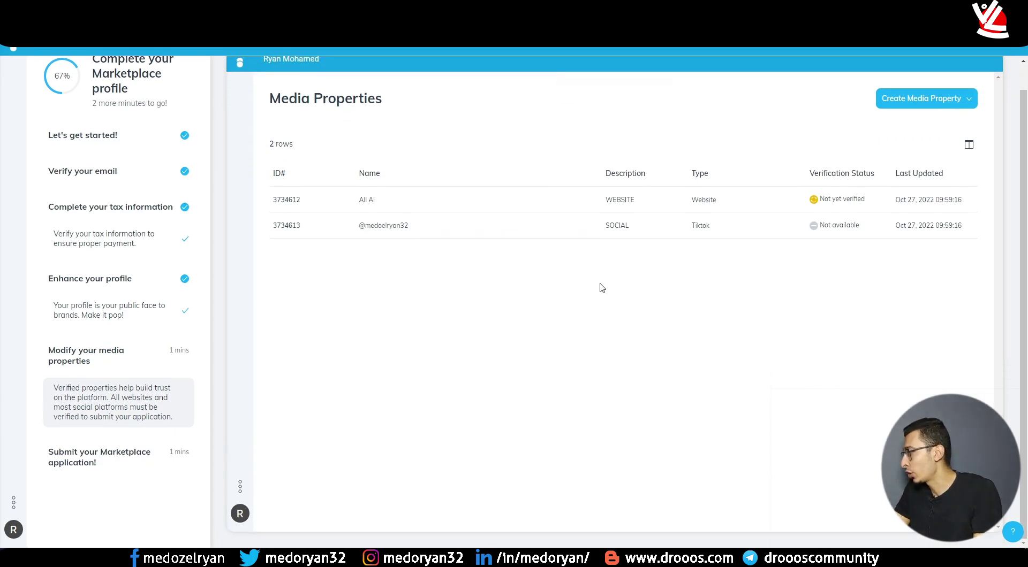
- Open the final checklist step and click Submit Application for the Marketplace
{"action": "left_click", "coordinate": [114, 466]}
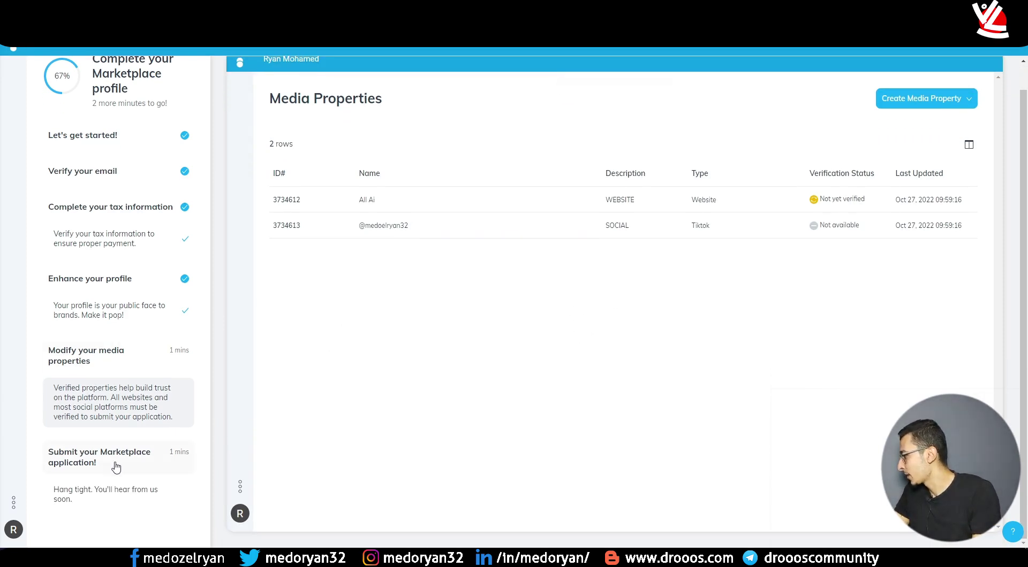
{"action": "left_click", "coordinate": [103, 496]}
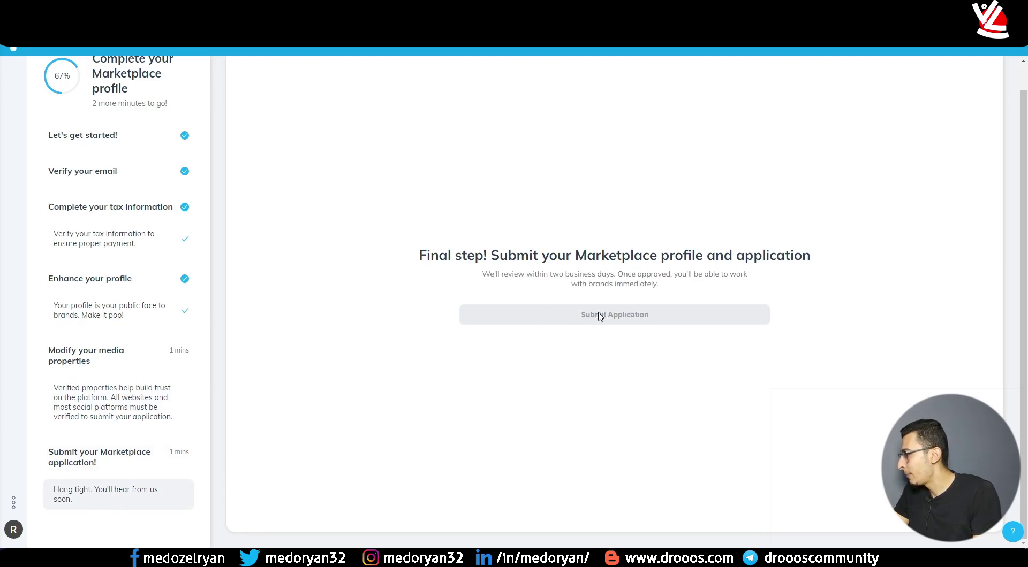
{"action": "left_click", "coordinate": [110, 416]}
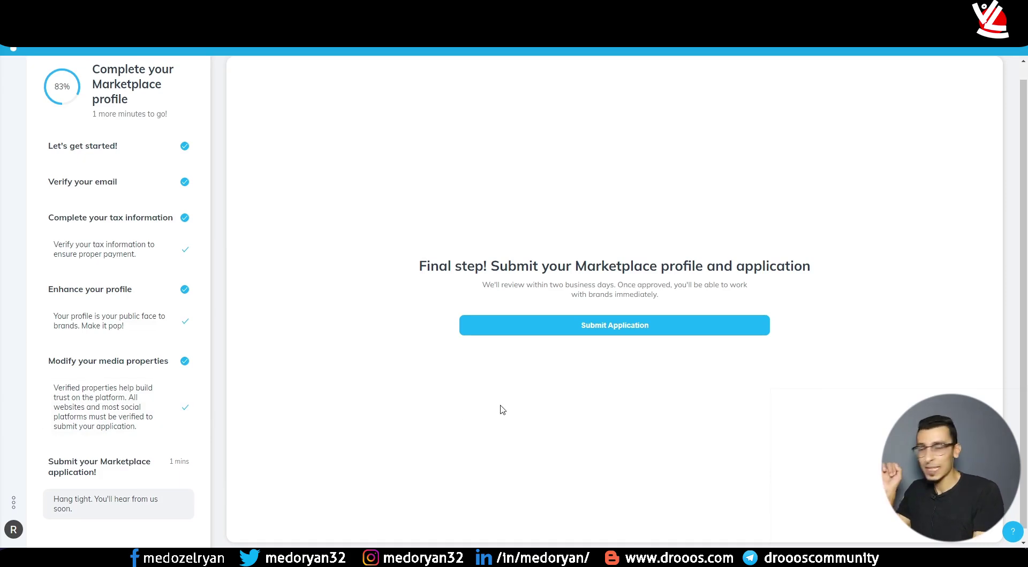
{"action": "left_click", "coordinate": [594, 332]}
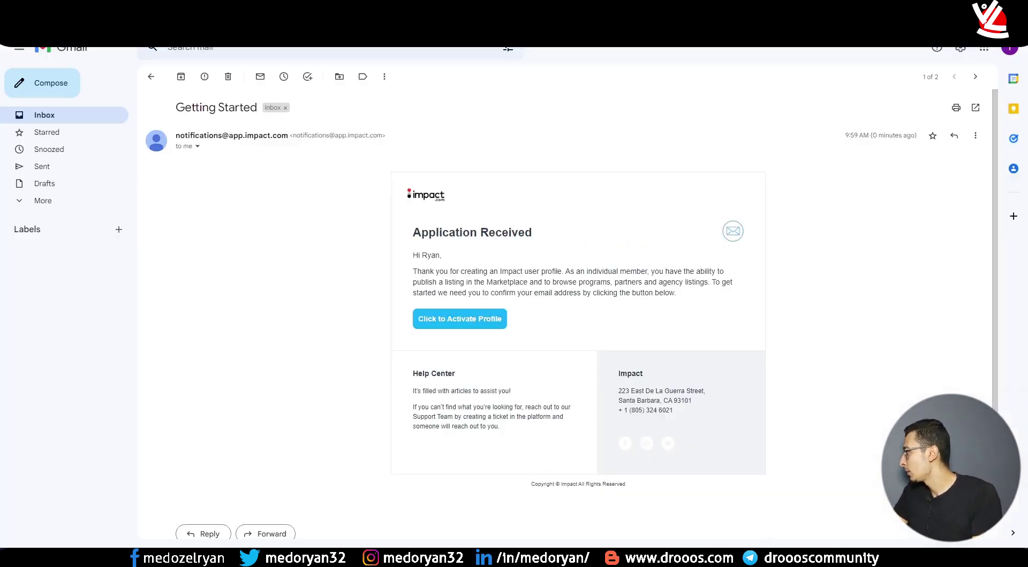
- Read the Application Received email, then view the 'Hang tight, we're reviewing' notice
{"action": "left_click", "coordinate": [151, 77]}
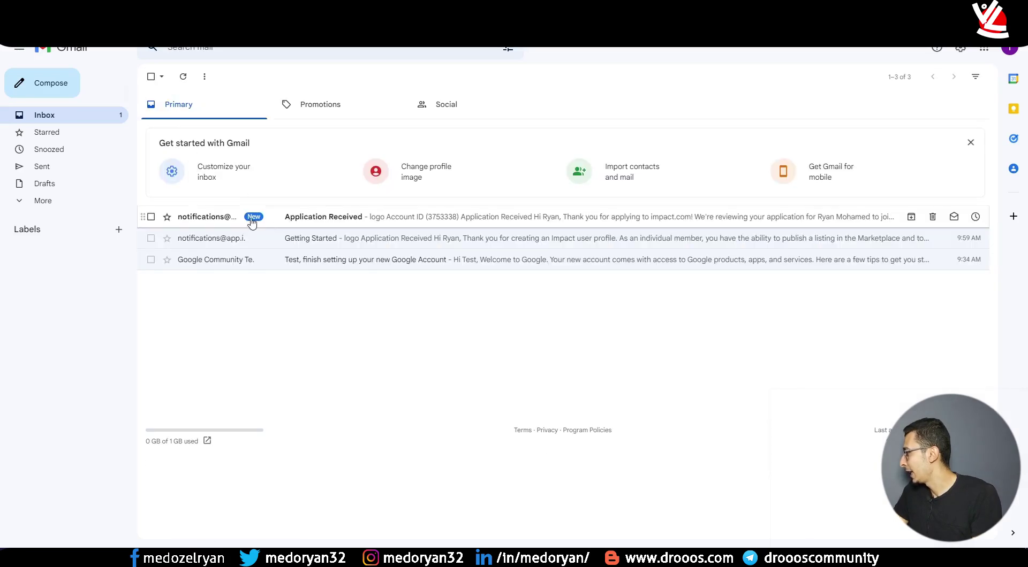
{"action": "left_click", "coordinate": [291, 221]}
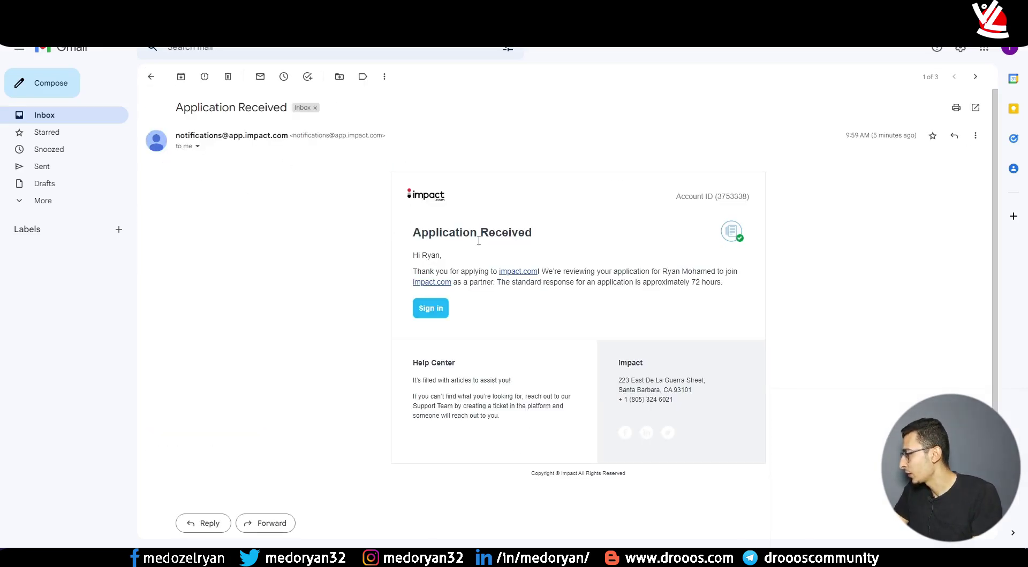
{"action": "left_click", "coordinate": [151, 77]}
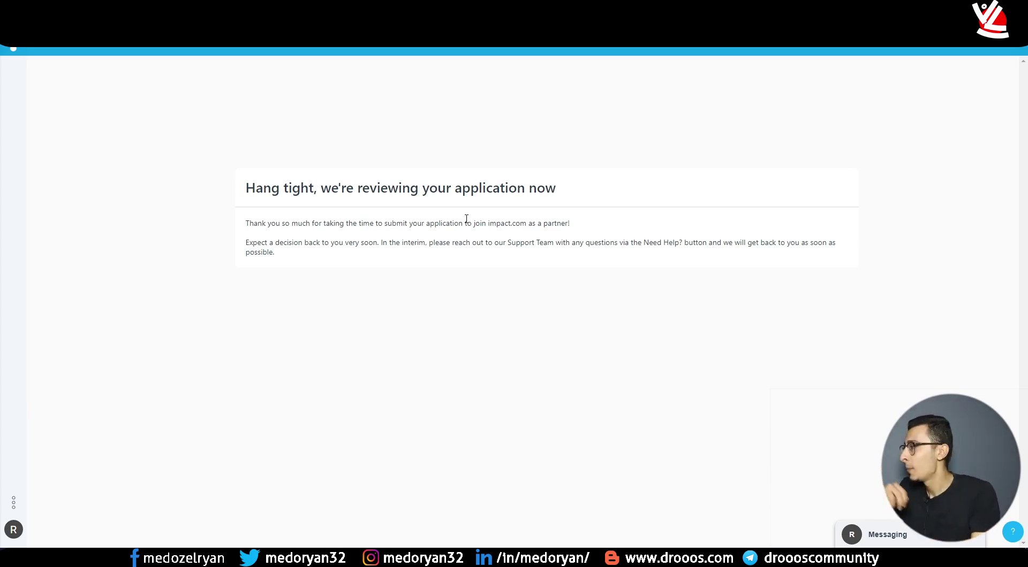
{"action": "left_click_drag", "start_coordinate": [248, 186], "coordinate": [388, 267]}
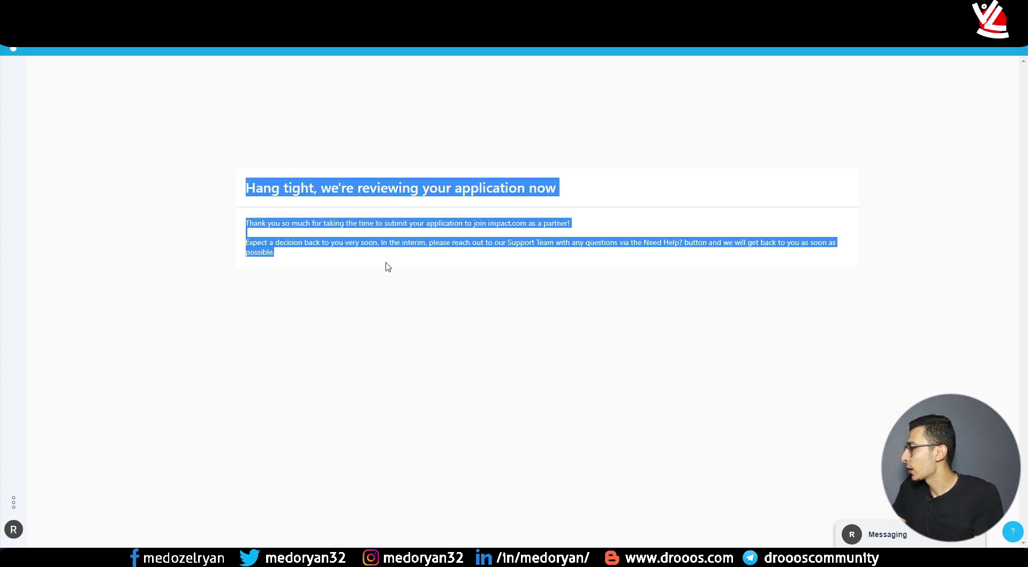
{"action": "left_click", "coordinate": [501, 238]}
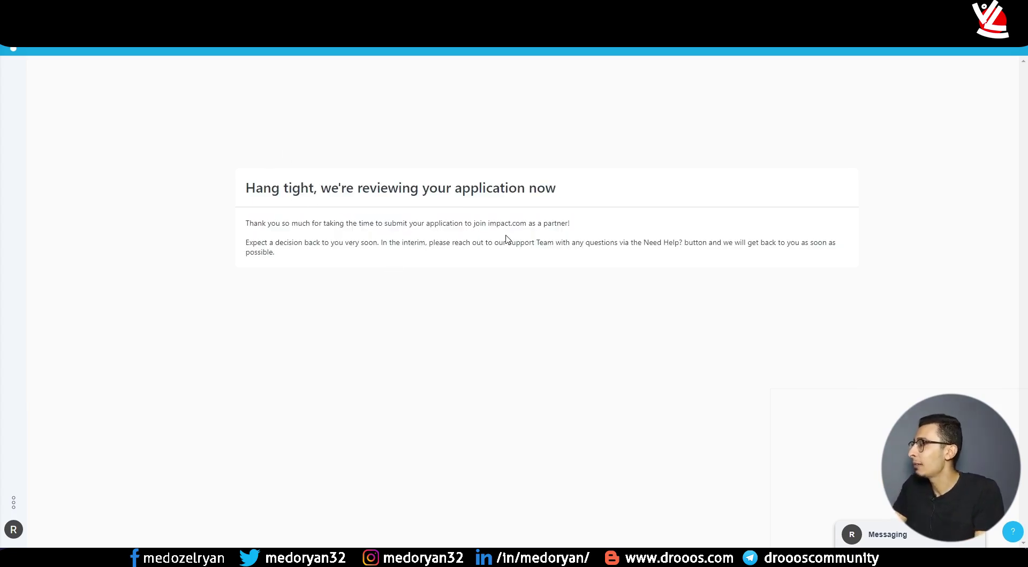